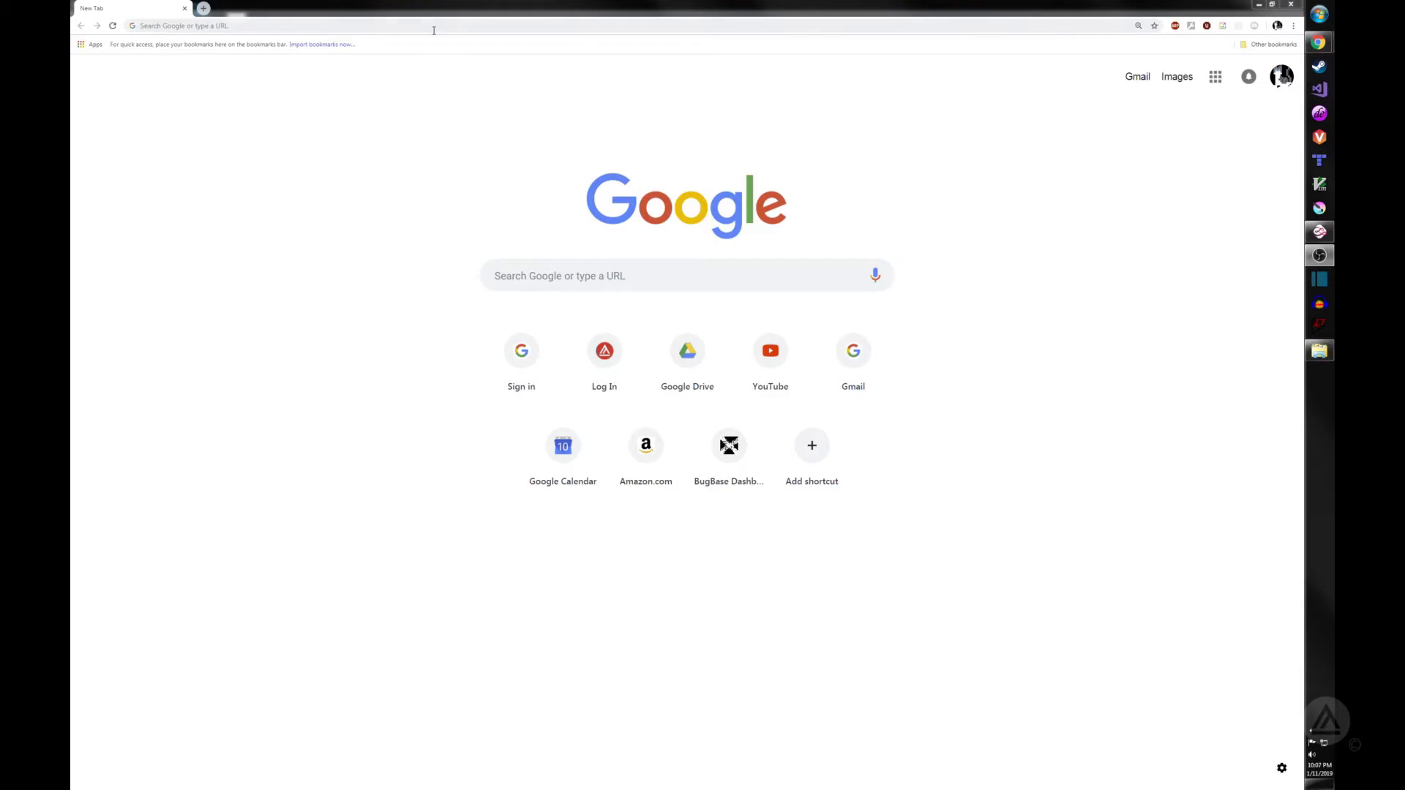
- Search Google for 'visual studio'
click(531, 274)
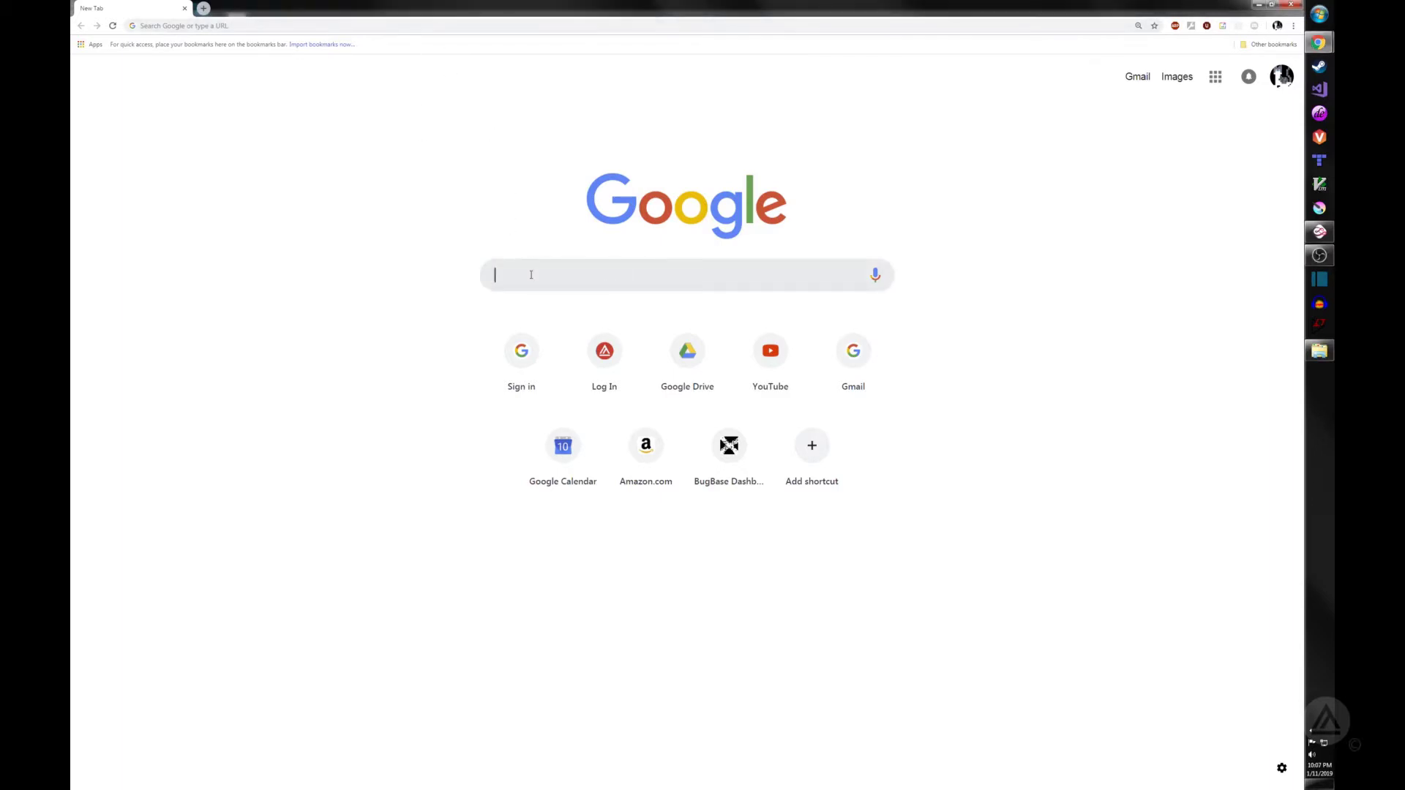
text(visu)
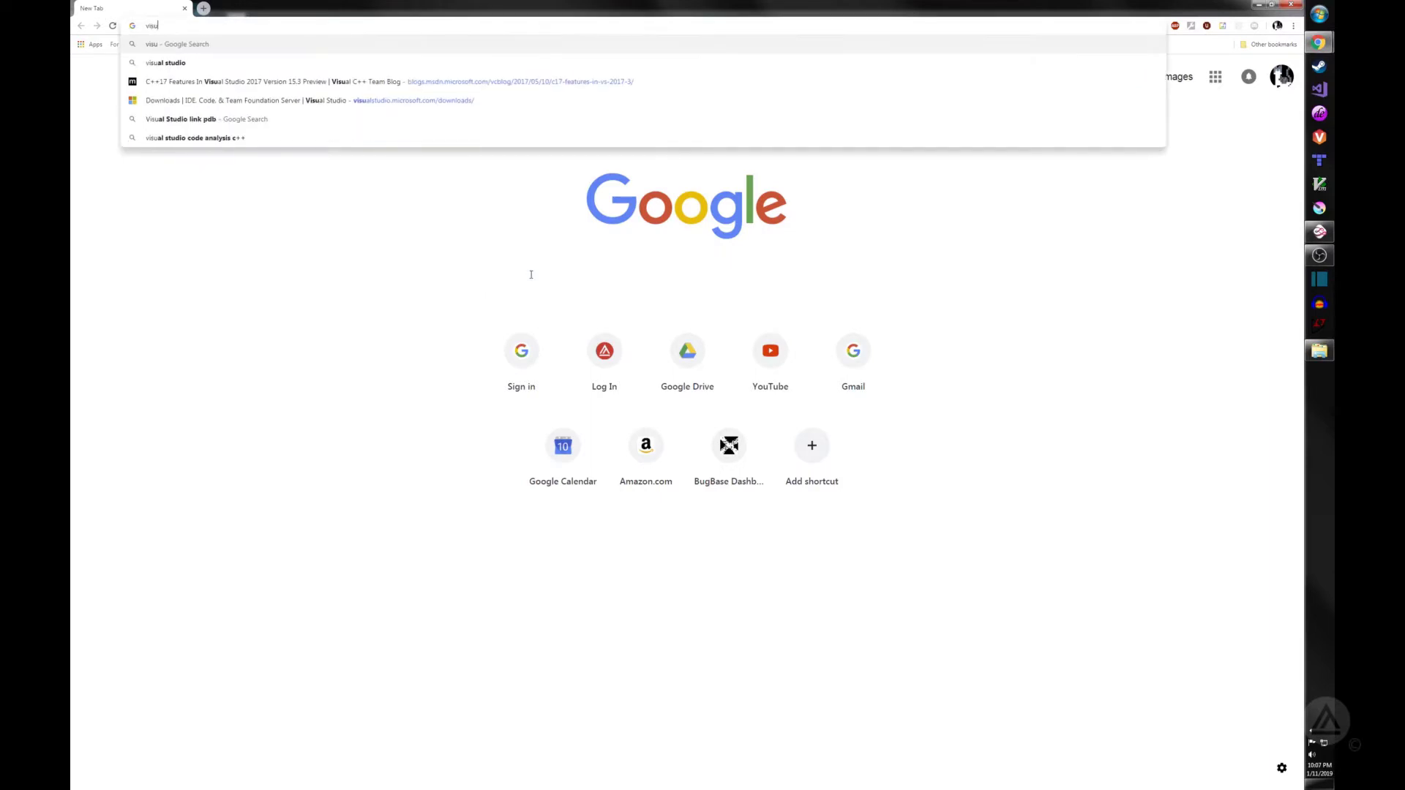
text(al stud)
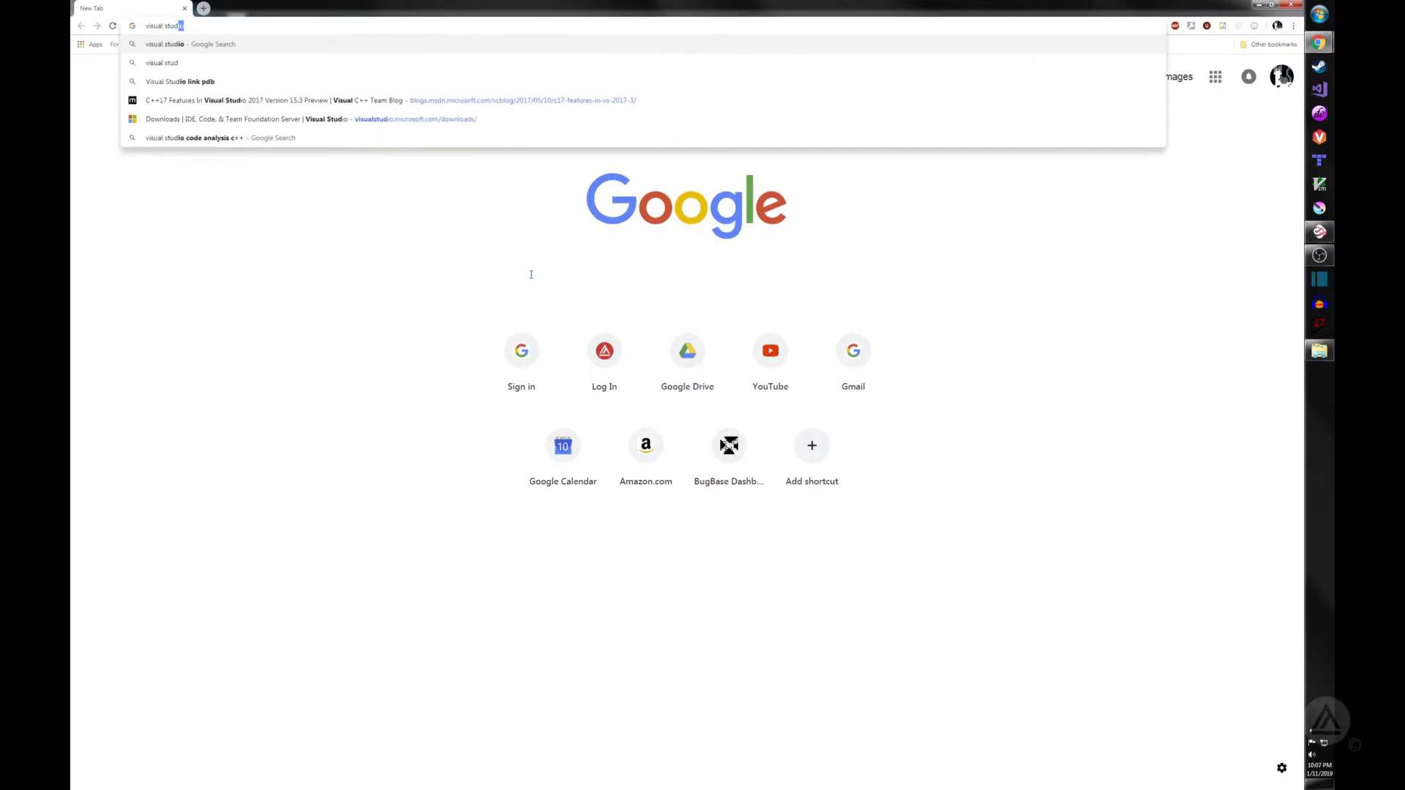
text(io)
key(Return)
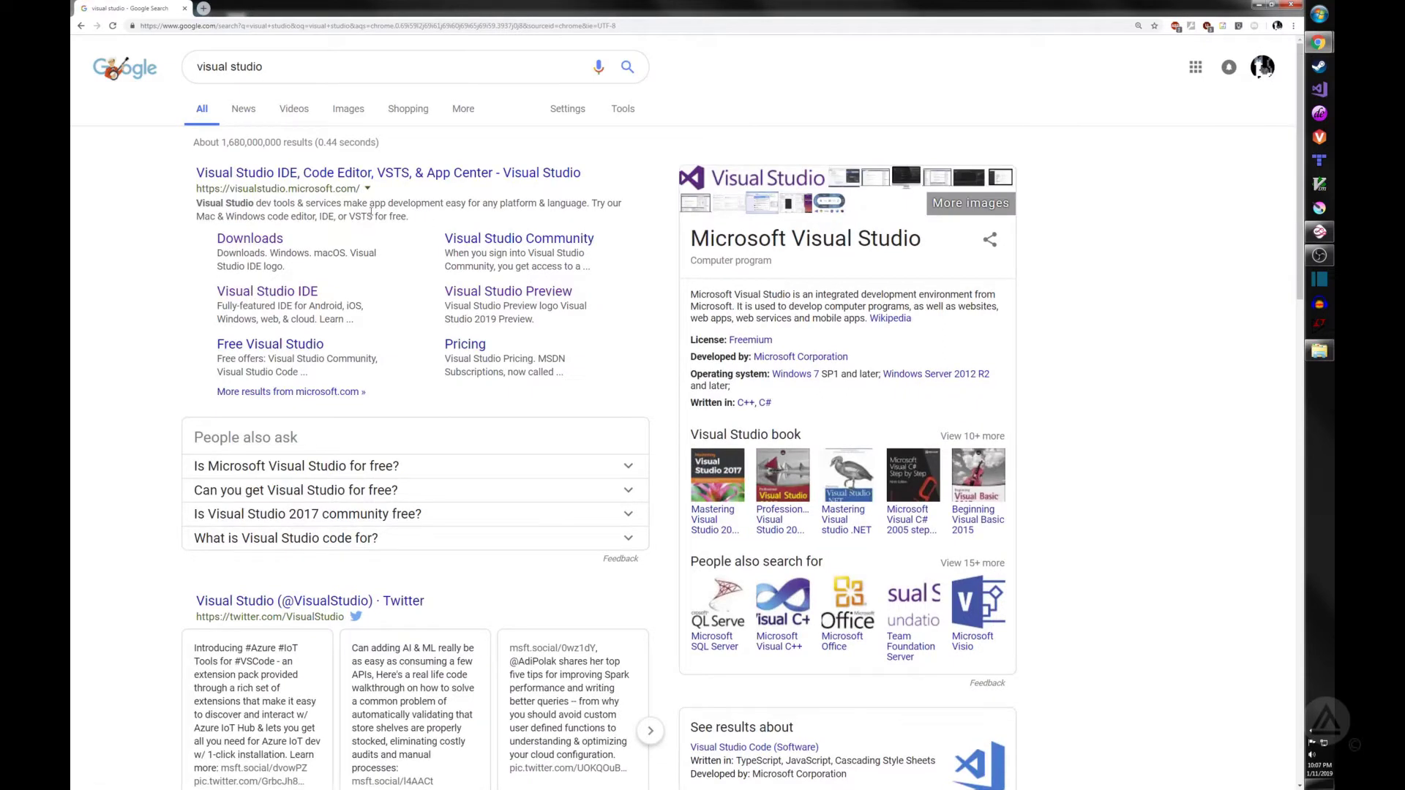
- Open the Visual Studio Downloads page and launch the drawing overlay on top of it
click(235, 242)
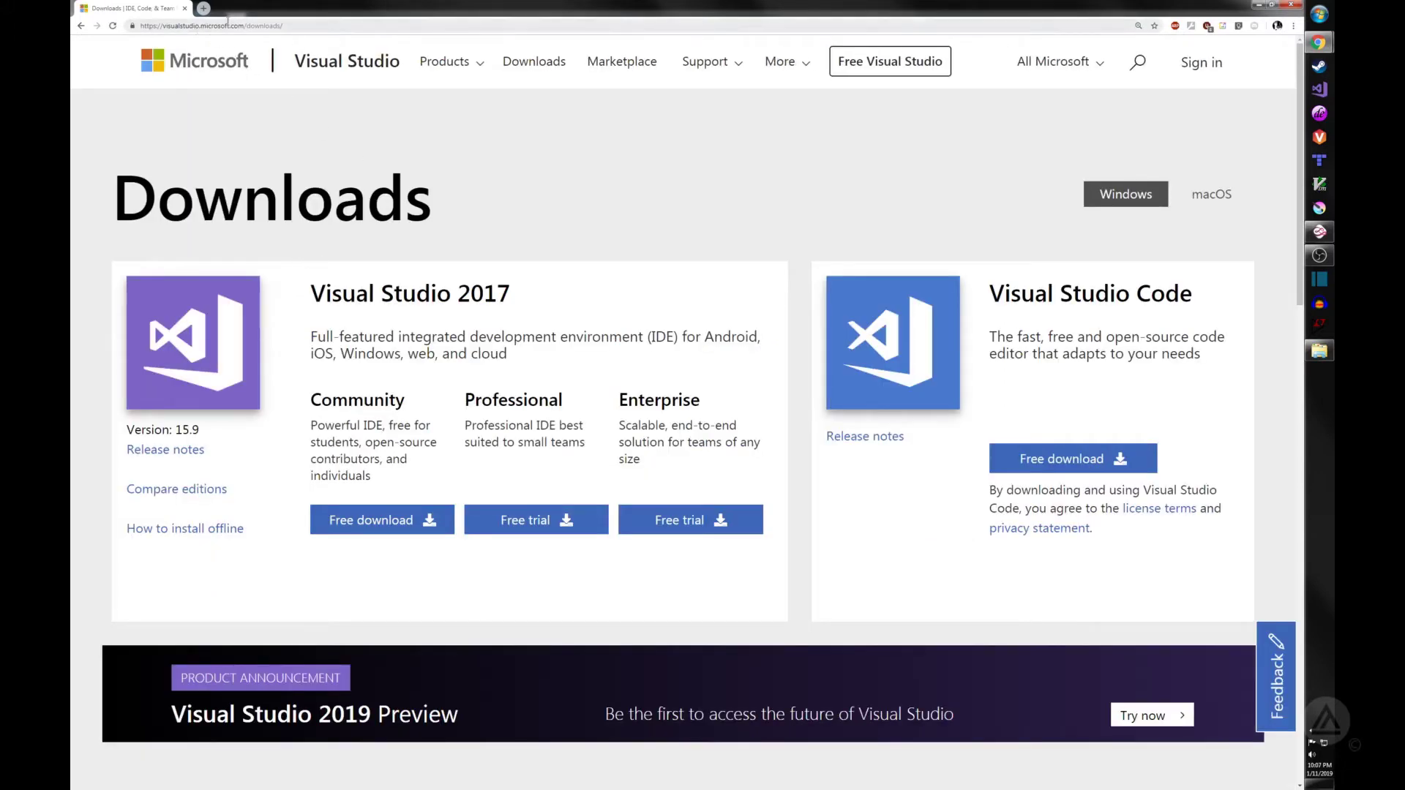
click(327, 28)
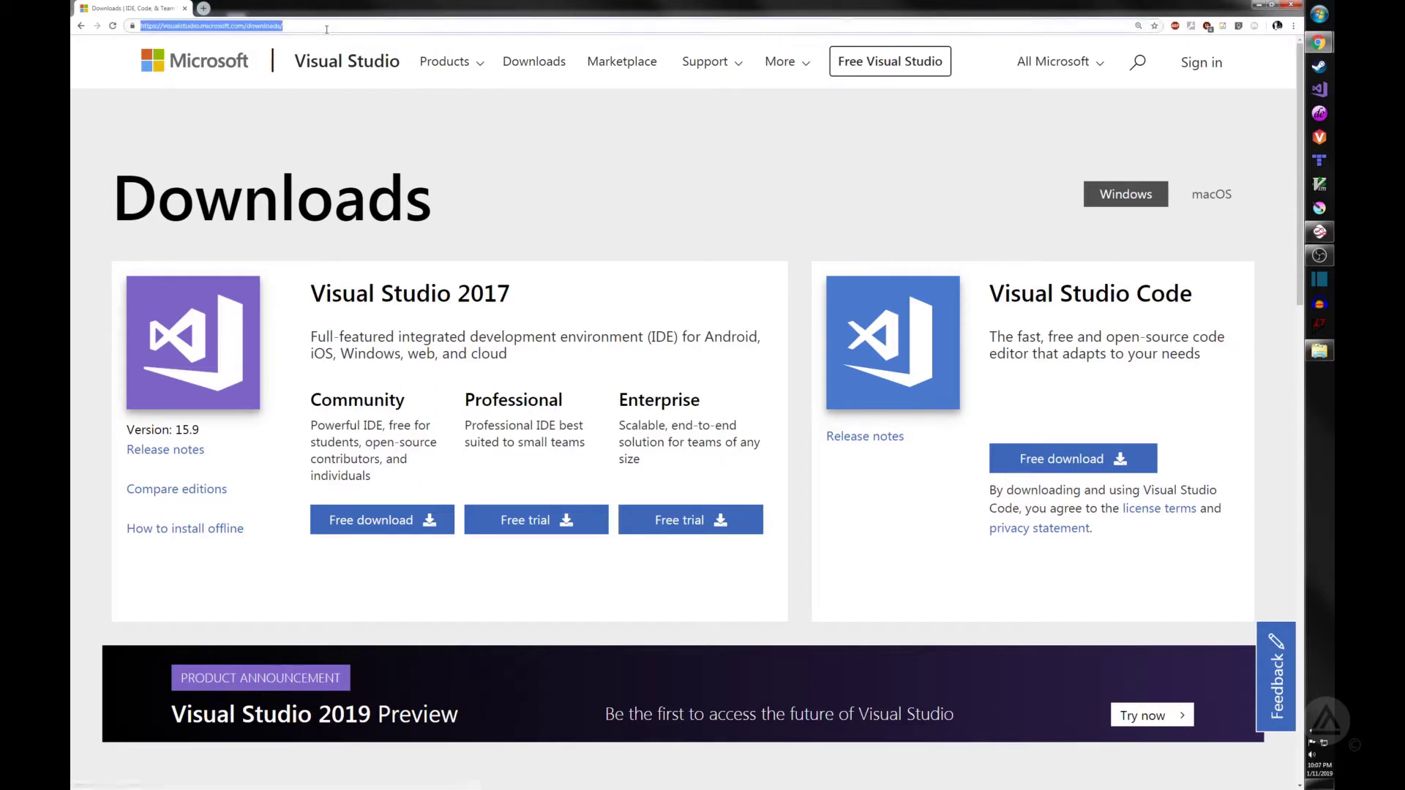
click(632, 221)
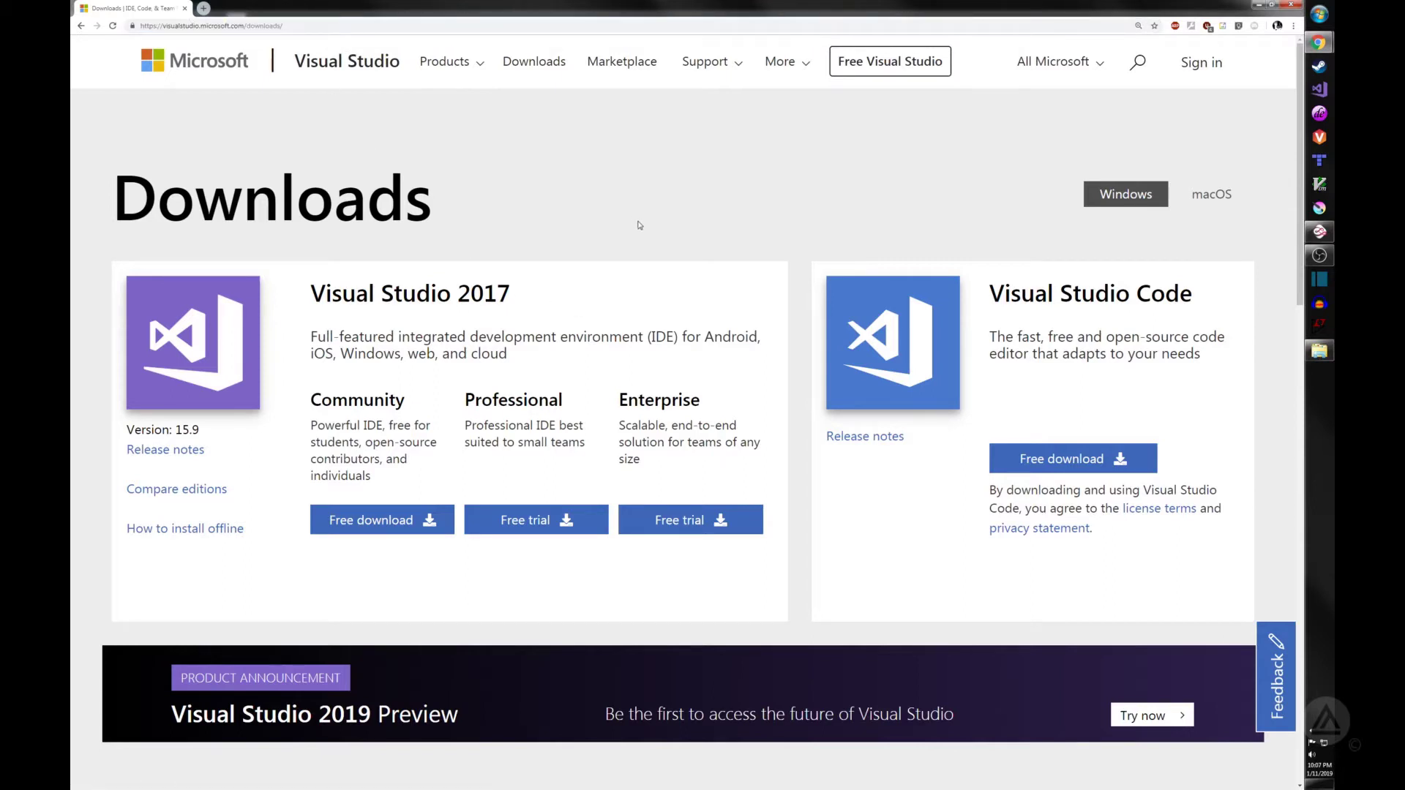
scroll(638, 225, down, 2)
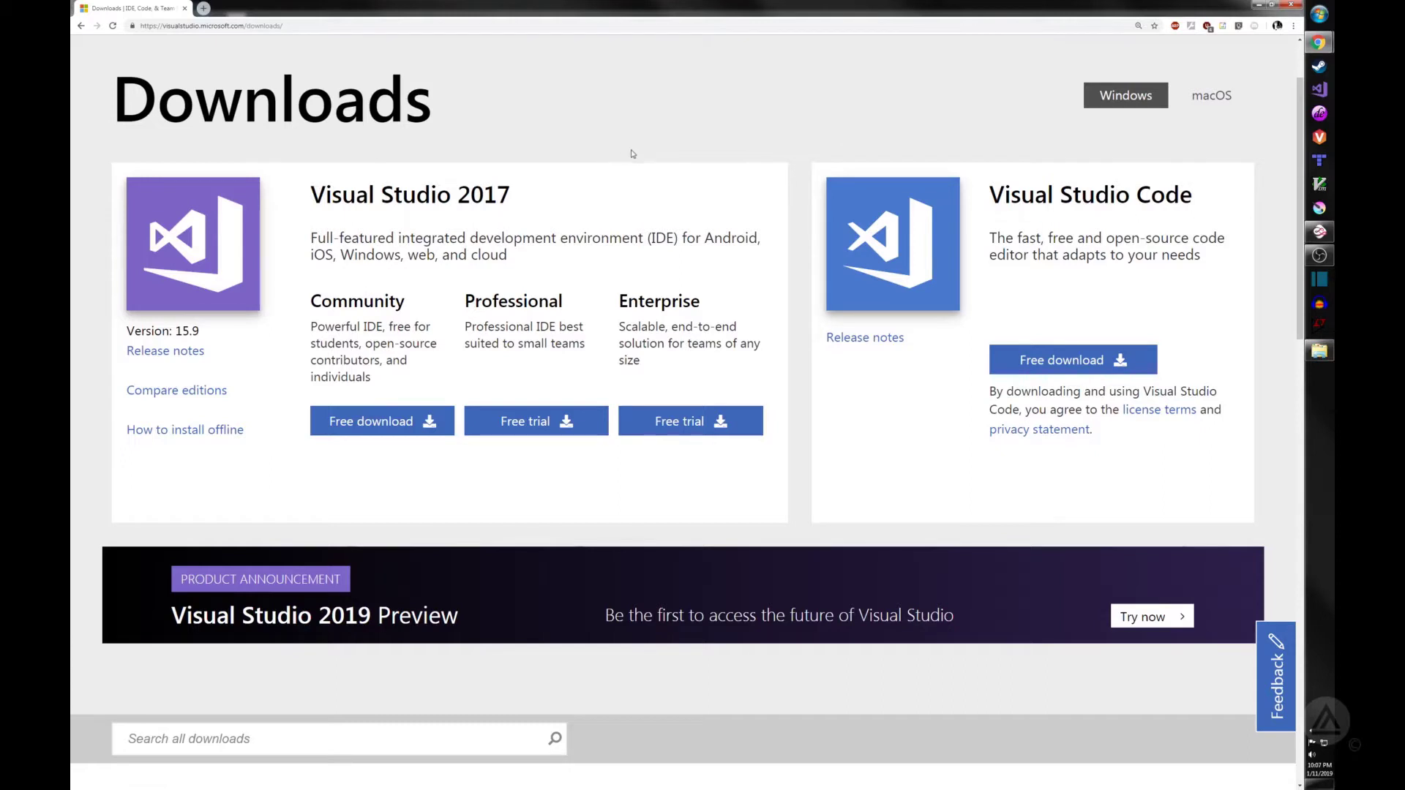
click(1322, 236)
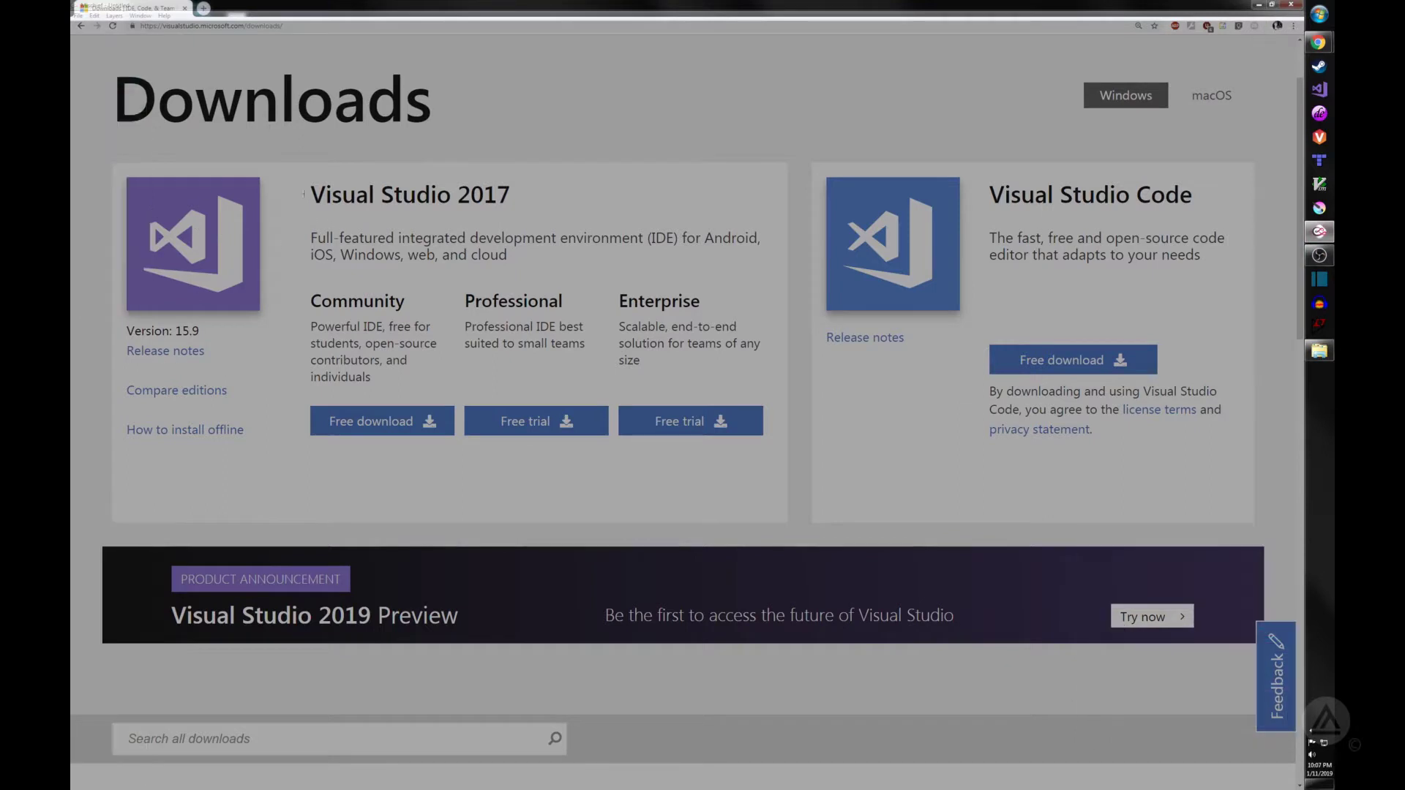
- Outline Visual Studio 2017 in teal, Visual Studio Code in lavender, and the 2019 Preview banner in green
mouse_move(103, 154)
mouse_down()
mouse_move(92, 449)
mouse_move(120, 533)
mouse_move(798, 496)
mouse_move(804, 125)
mouse_move(144, 150)
mouse_move(793, 137)
mouse_up()
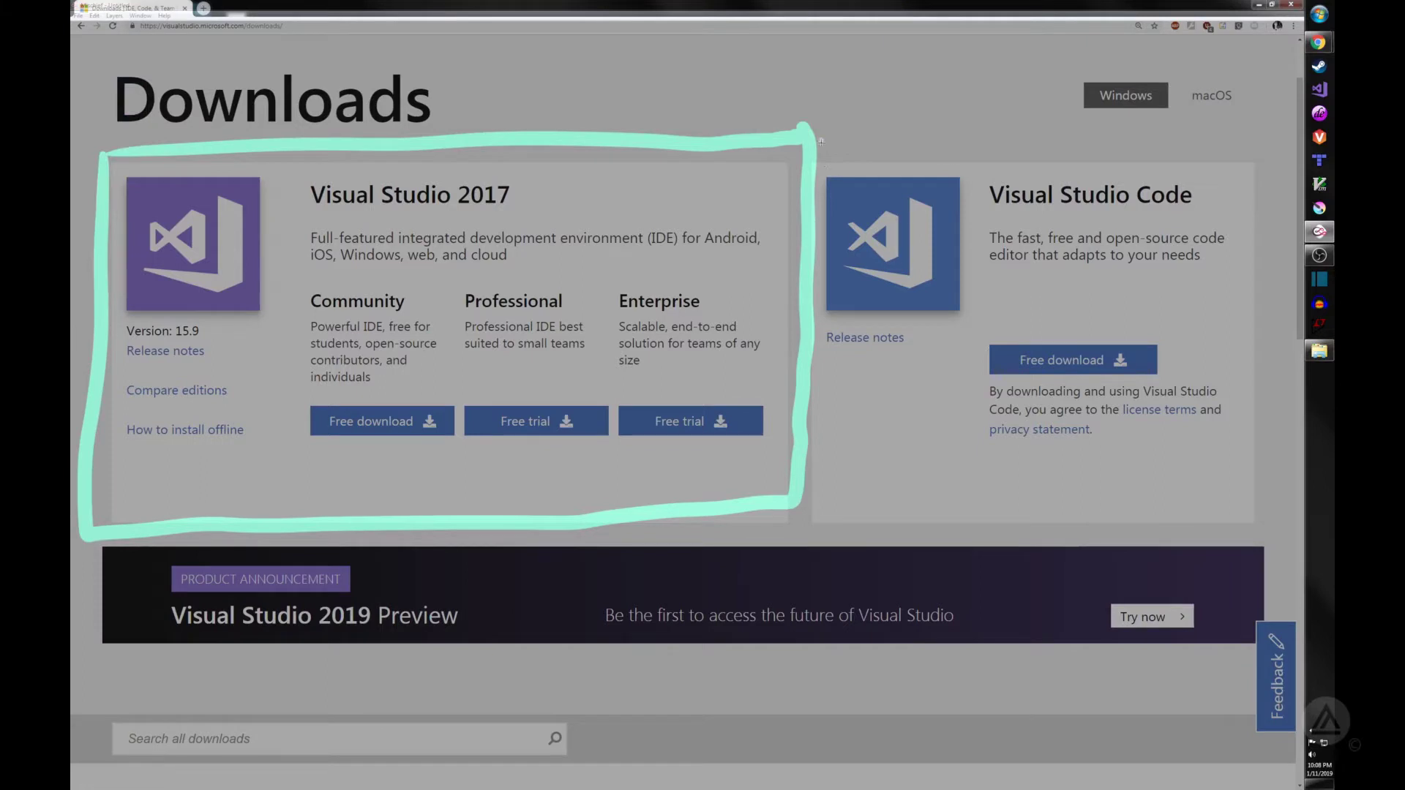
mouse_move(821, 142)
mouse_down()
mouse_move(808, 472)
mouse_move(937, 512)
mouse_move(1300, 498)
mouse_move(1284, 140)
mouse_move(893, 139)
mouse_move(846, 155)
mouse_up()
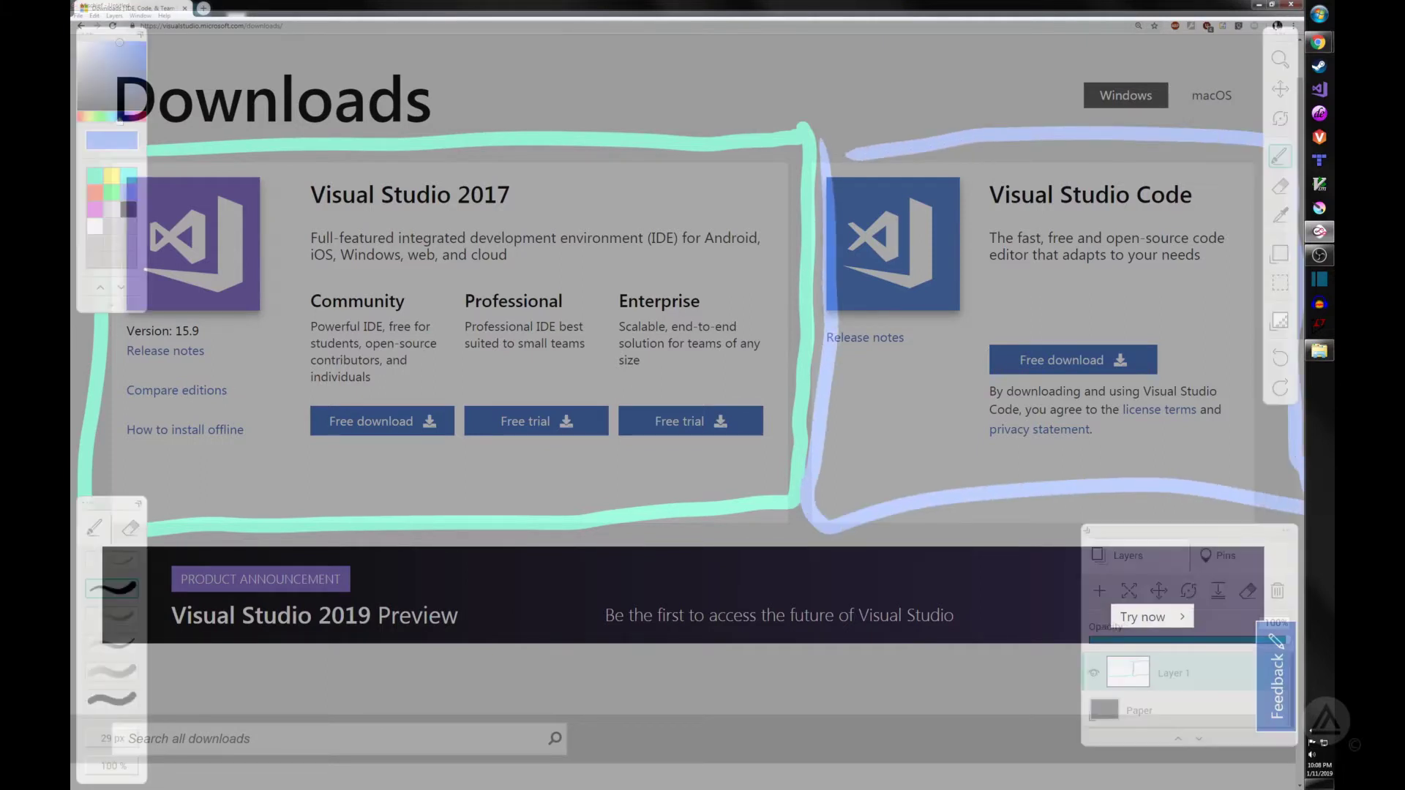
click(112, 192)
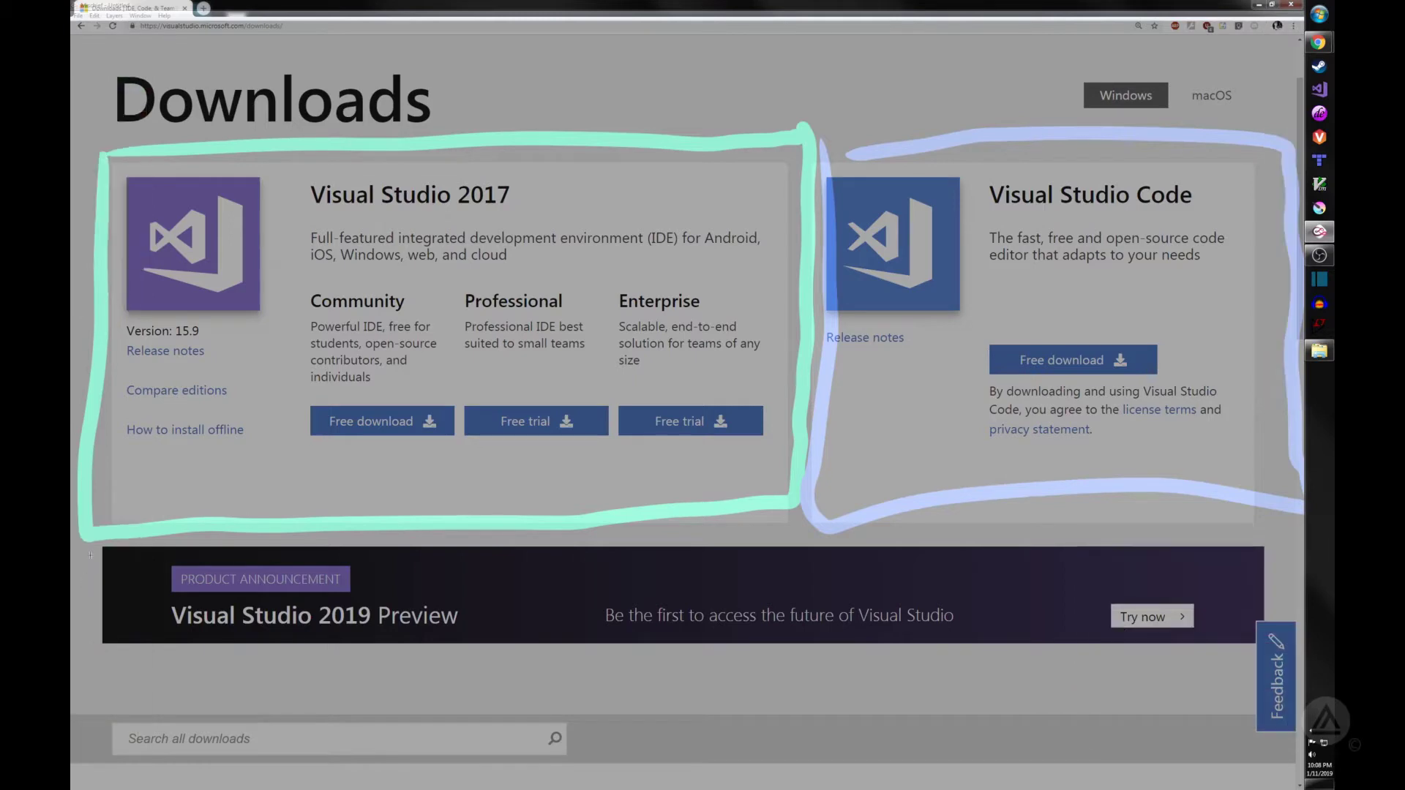
mouse_move(90, 544)
mouse_down()
mouse_move(108, 662)
mouse_move(556, 655)
mouse_move(1072, 679)
mouse_move(1242, 655)
mouse_move(1247, 547)
mouse_move(73, 556)
mouse_up()
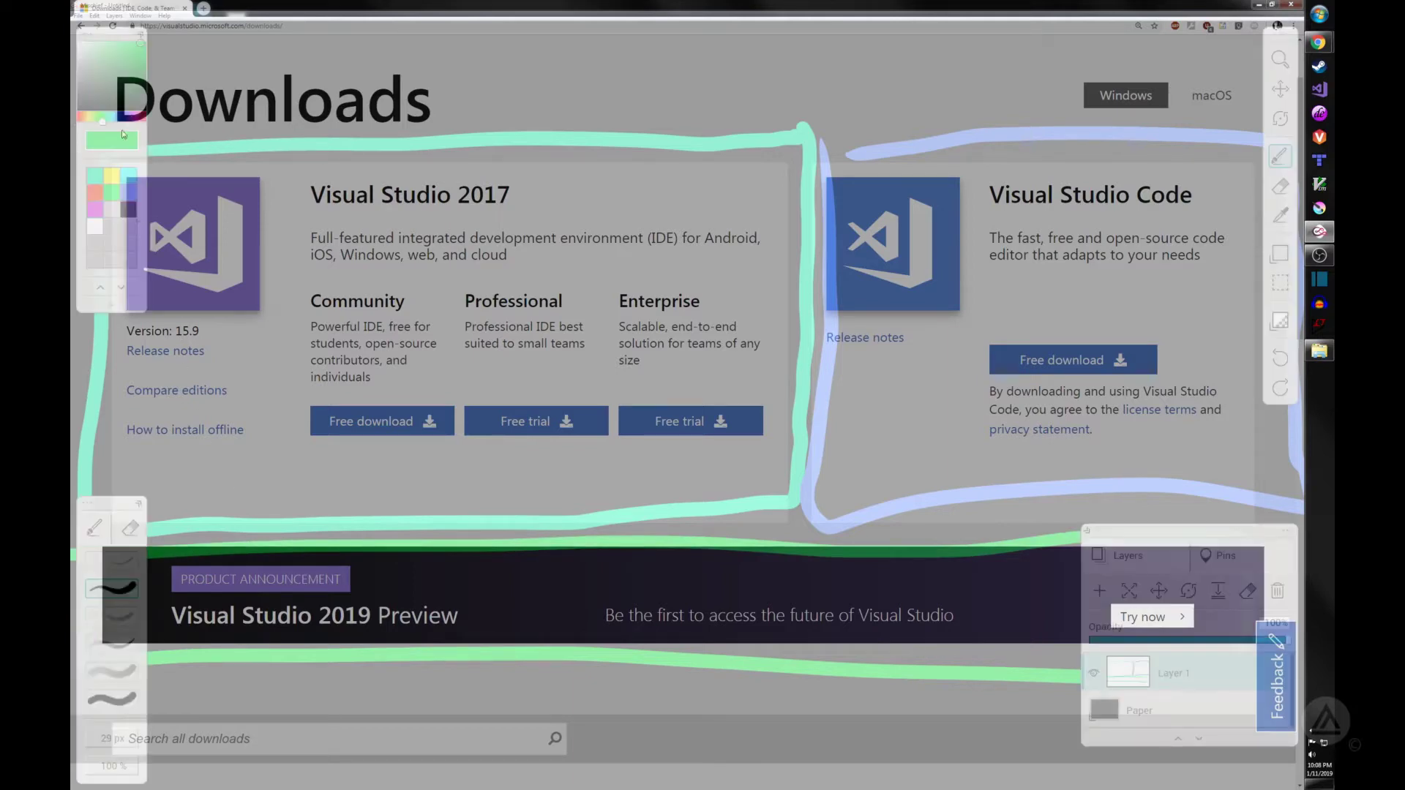
click(96, 193)
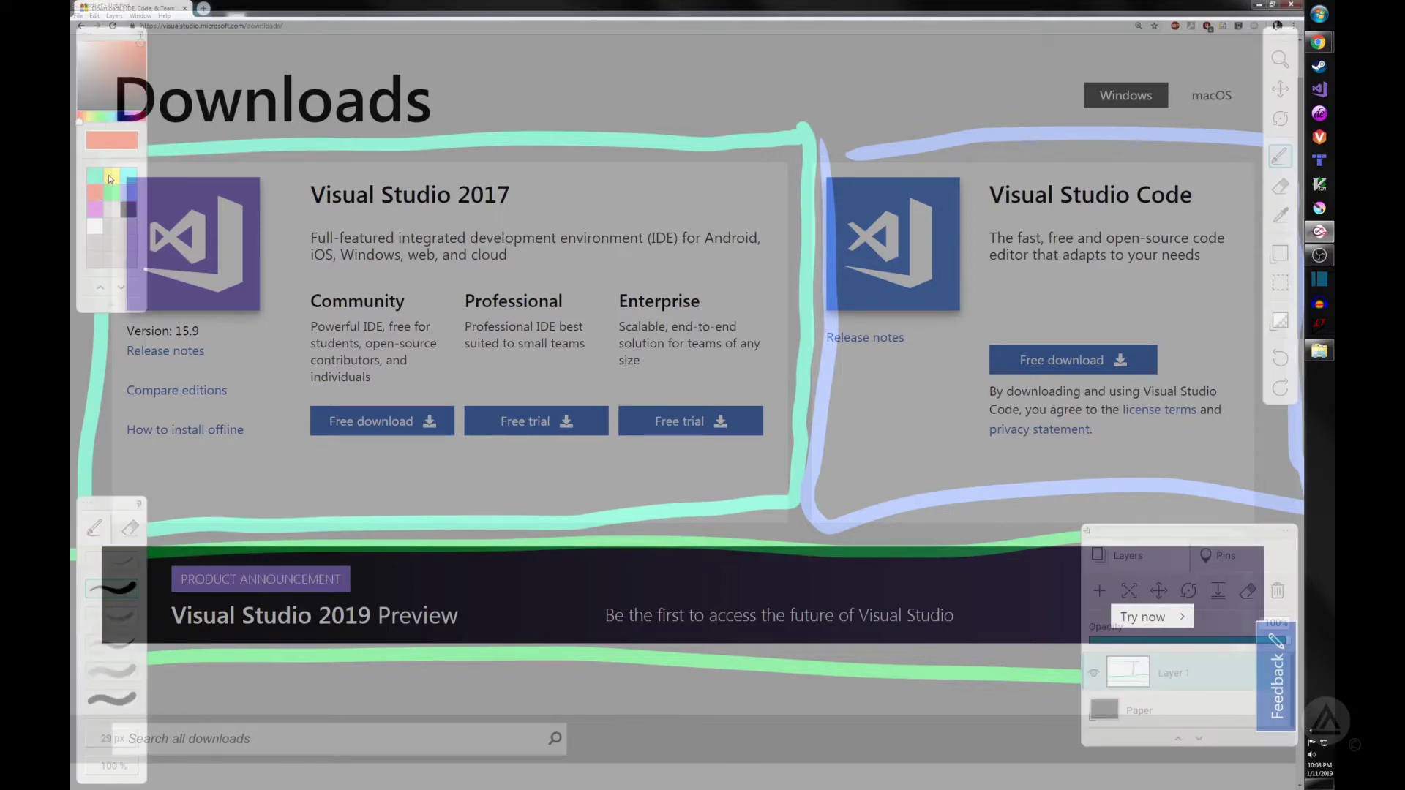
click(111, 178)
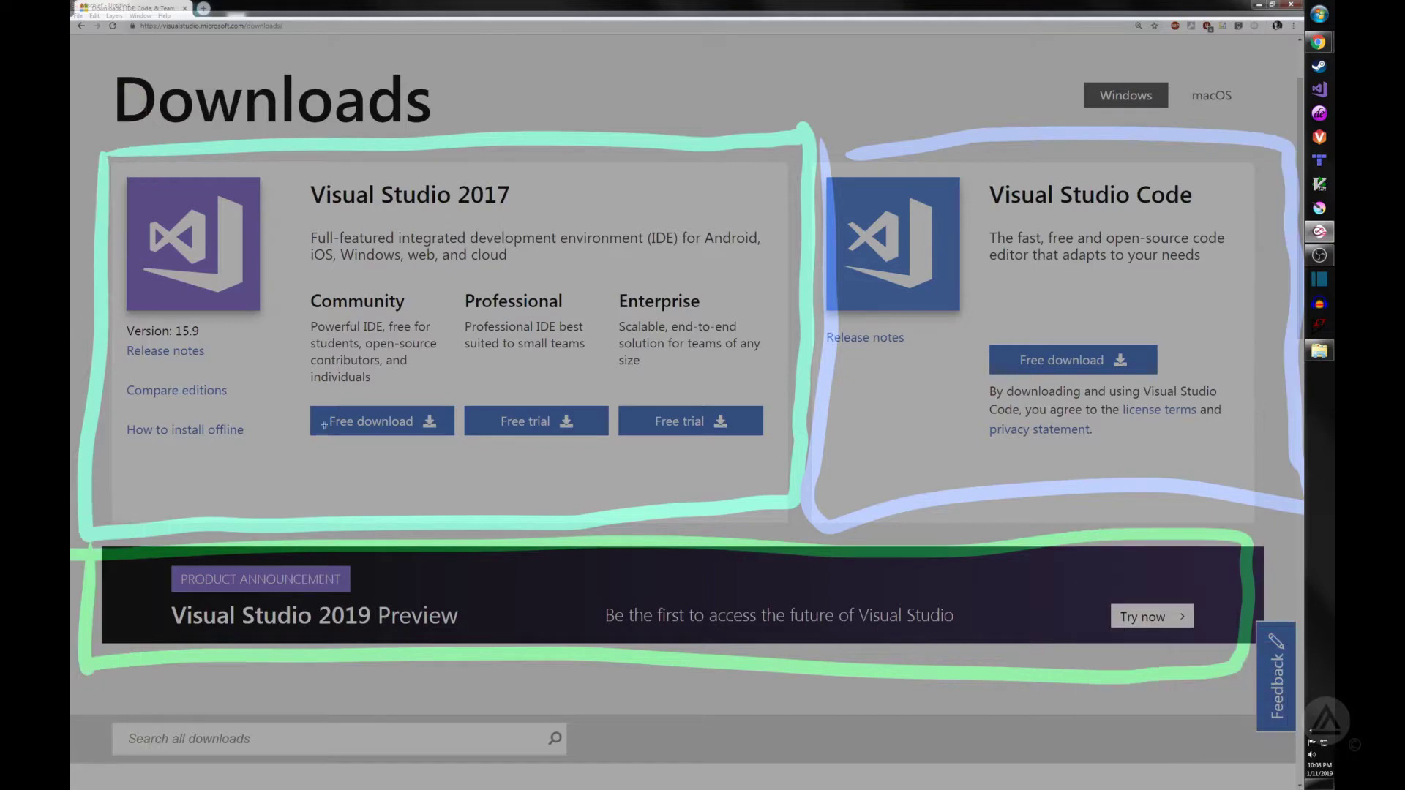
- Highlight 'Community' and its Free download button in yellow, and mark 'Compare editions' in pink
mouse_move(317, 289)
mouse_down()
mouse_move(321, 311)
mouse_move(410, 304)
mouse_move(310, 293)
mouse_up()
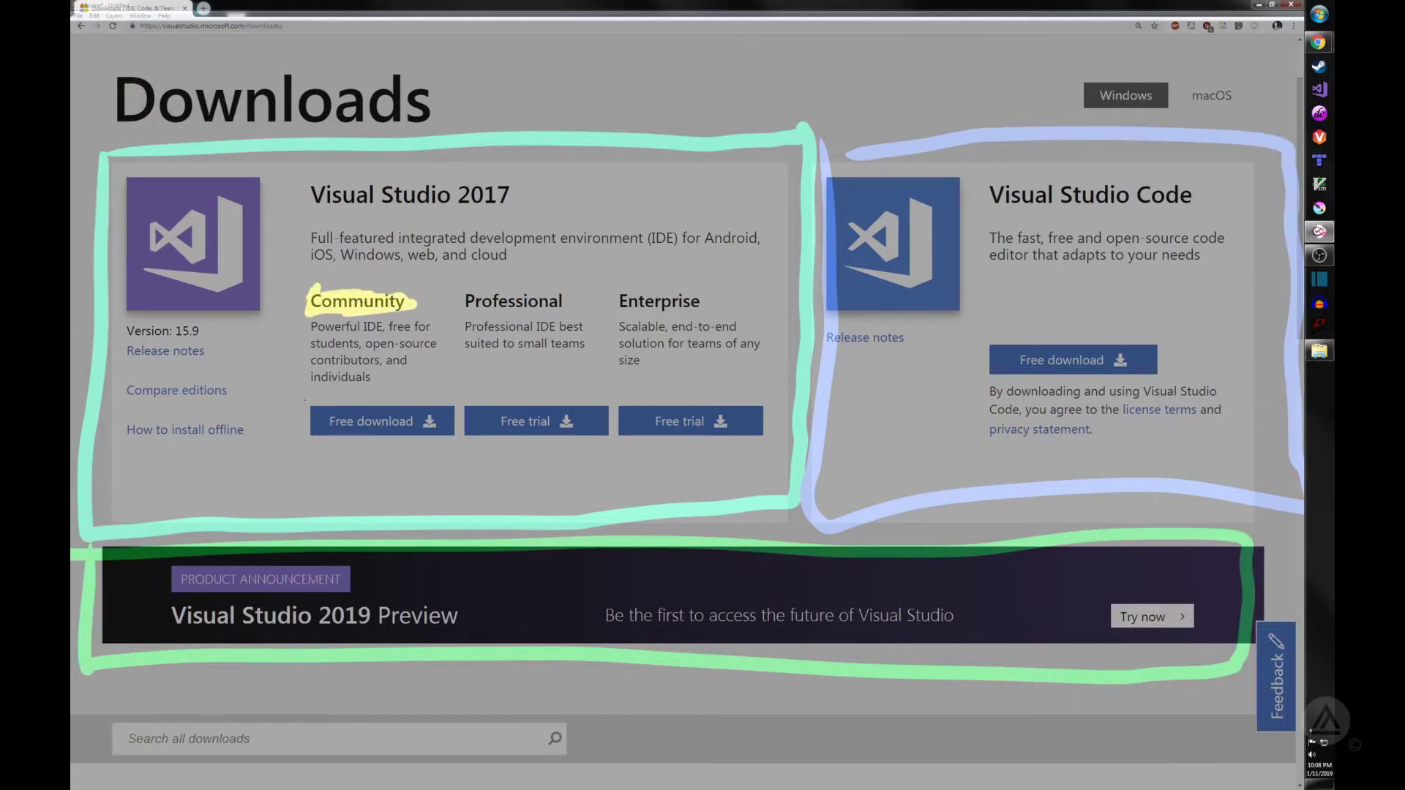
mouse_move(305, 401)
mouse_down()
mouse_move(313, 448)
mouse_move(438, 444)
mouse_move(458, 402)
mouse_move(296, 409)
mouse_move(446, 424)
mouse_move(316, 434)
mouse_up()
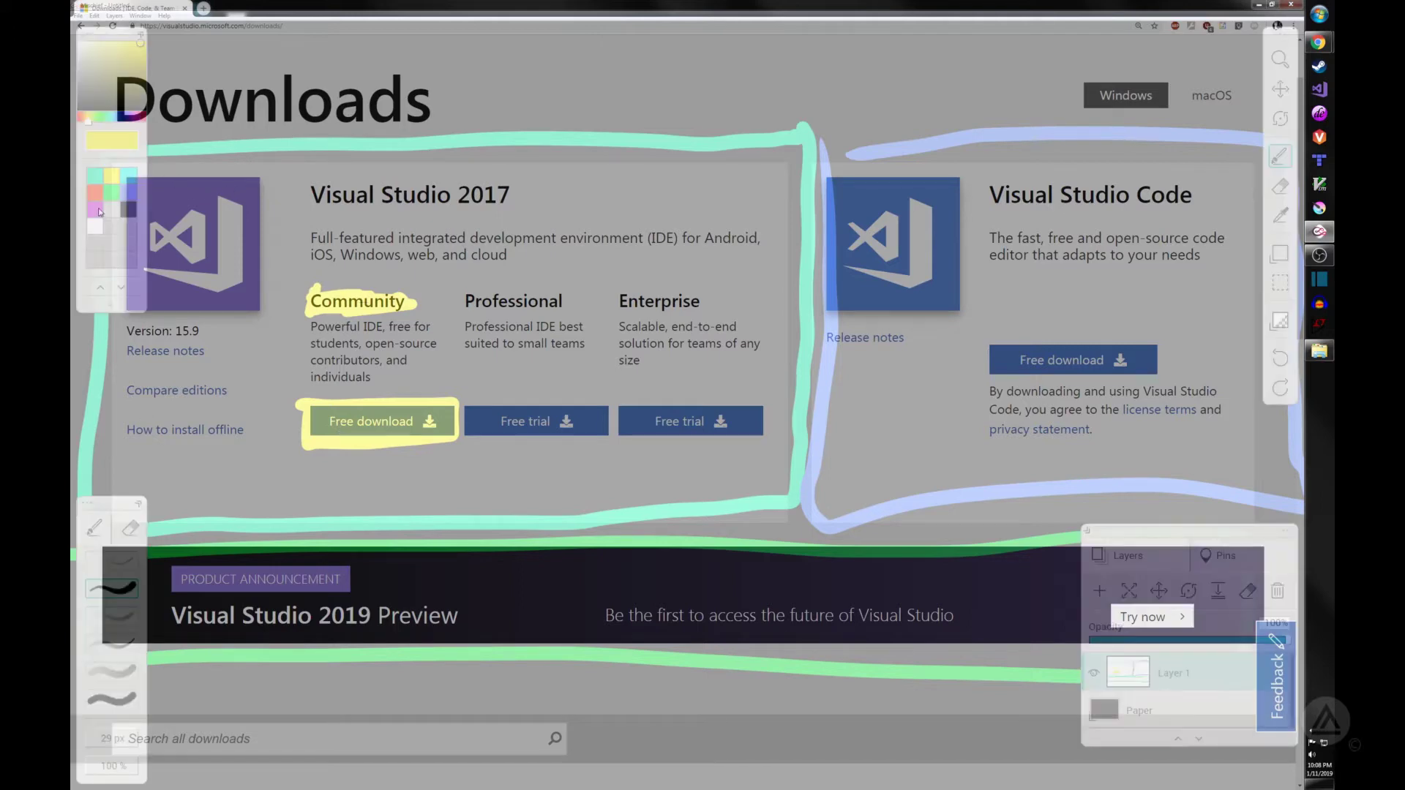
mouse_move(129, 390)
mouse_down()
mouse_move(233, 399)
mouse_move(139, 392)
mouse_move(167, 391)
mouse_up()
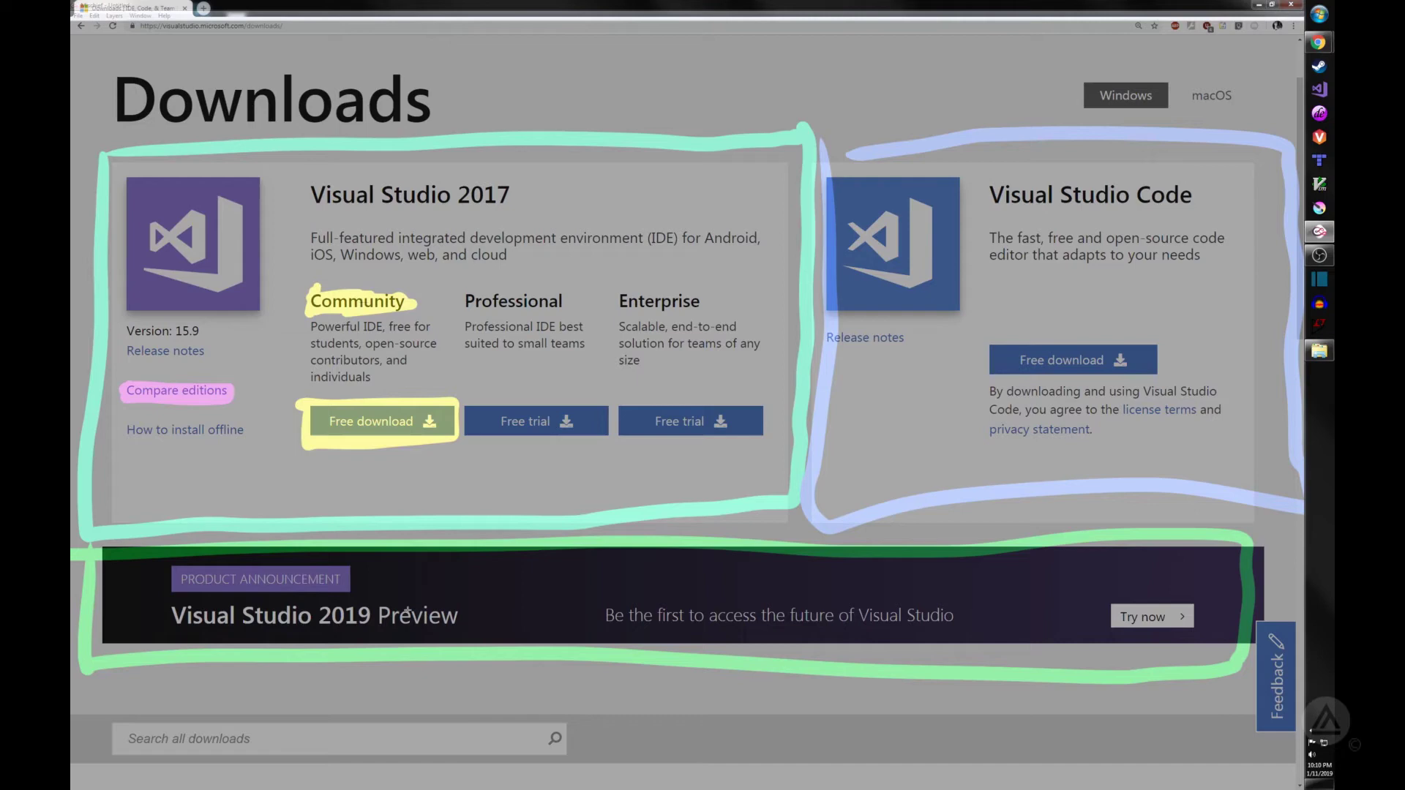
- Mark the Community free download and the 2017 version number in red, then clear the annotations
key(Tab)
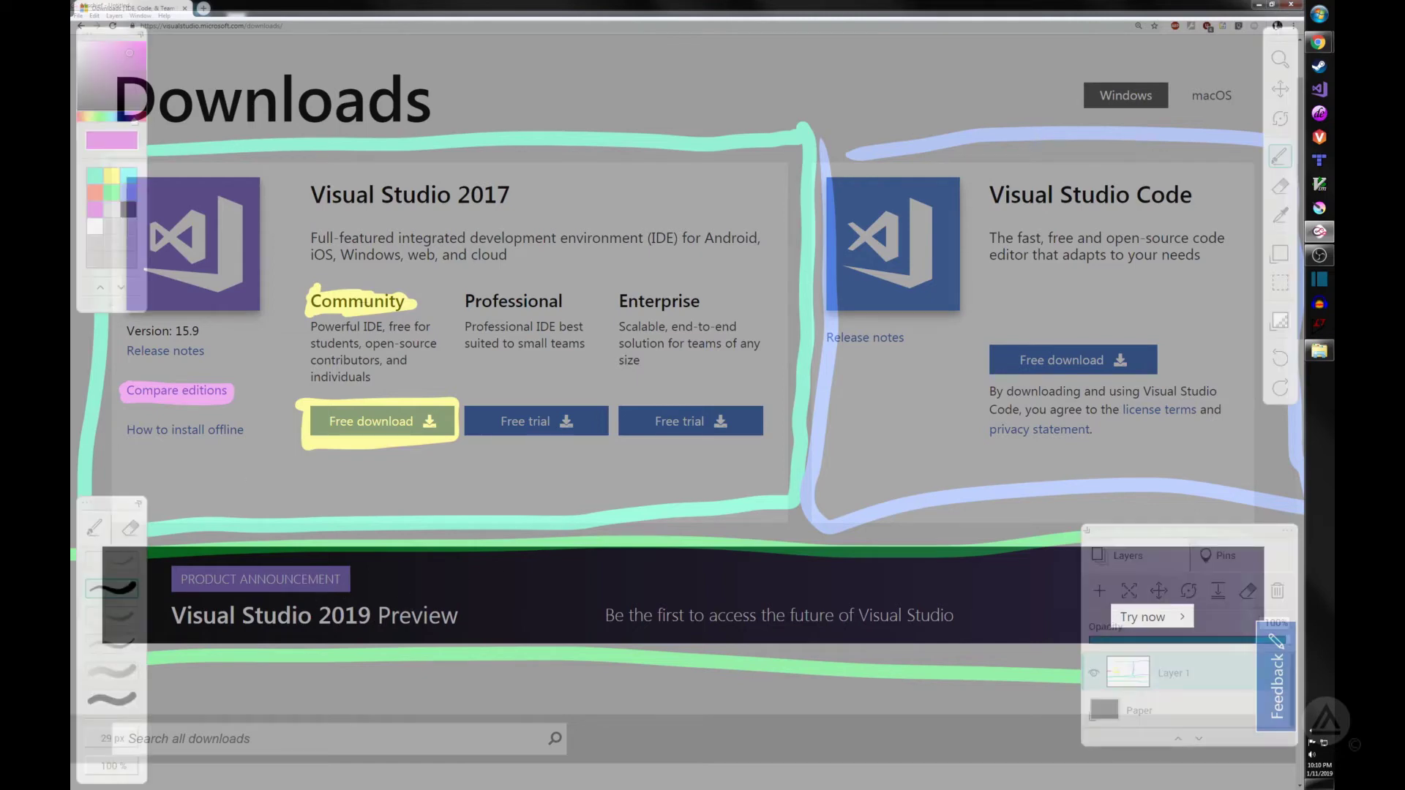
key(Tab)
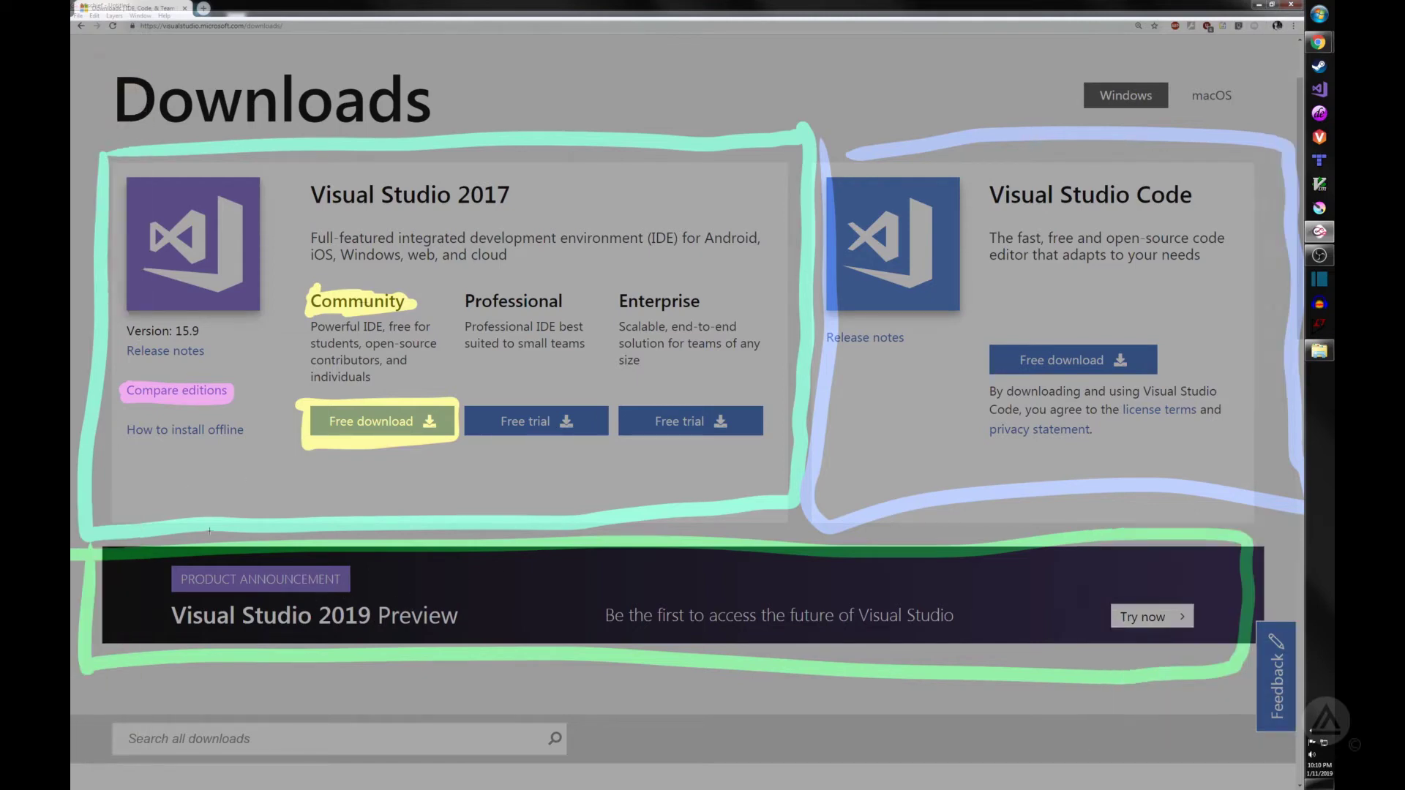
mouse_move(319, 619)
mouse_down()
mouse_move(373, 618)
mouse_move(321, 611)
mouse_up()
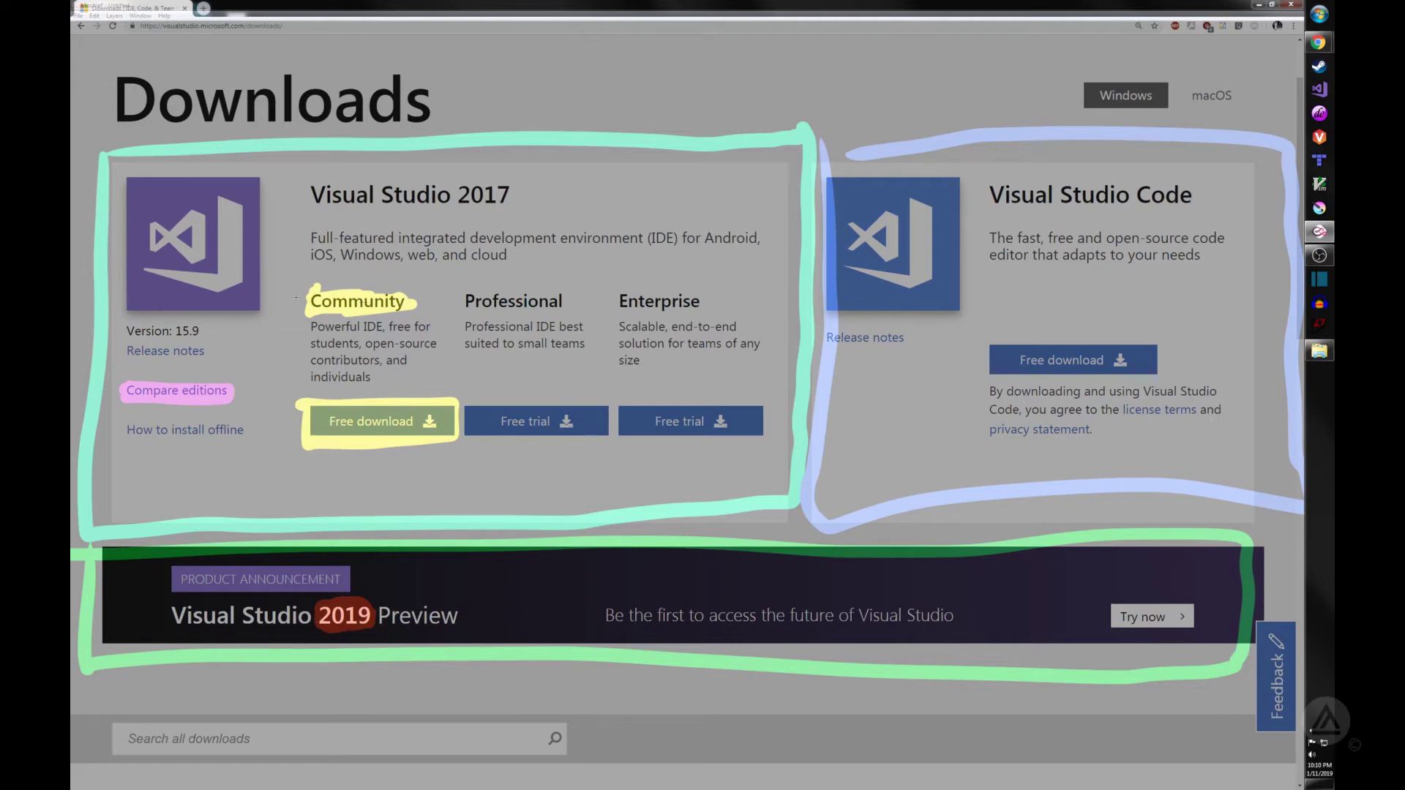
mouse_move(291, 272)
mouse_down()
mouse_move(297, 471)
mouse_move(439, 463)
mouse_move(454, 422)
mouse_move(454, 272)
mouse_move(297, 280)
mouse_up()
mouse_move(498, 183)
mouse_down()
mouse_move(468, 201)
mouse_move(479, 181)
mouse_move(504, 205)
mouse_move(446, 214)
mouse_up()
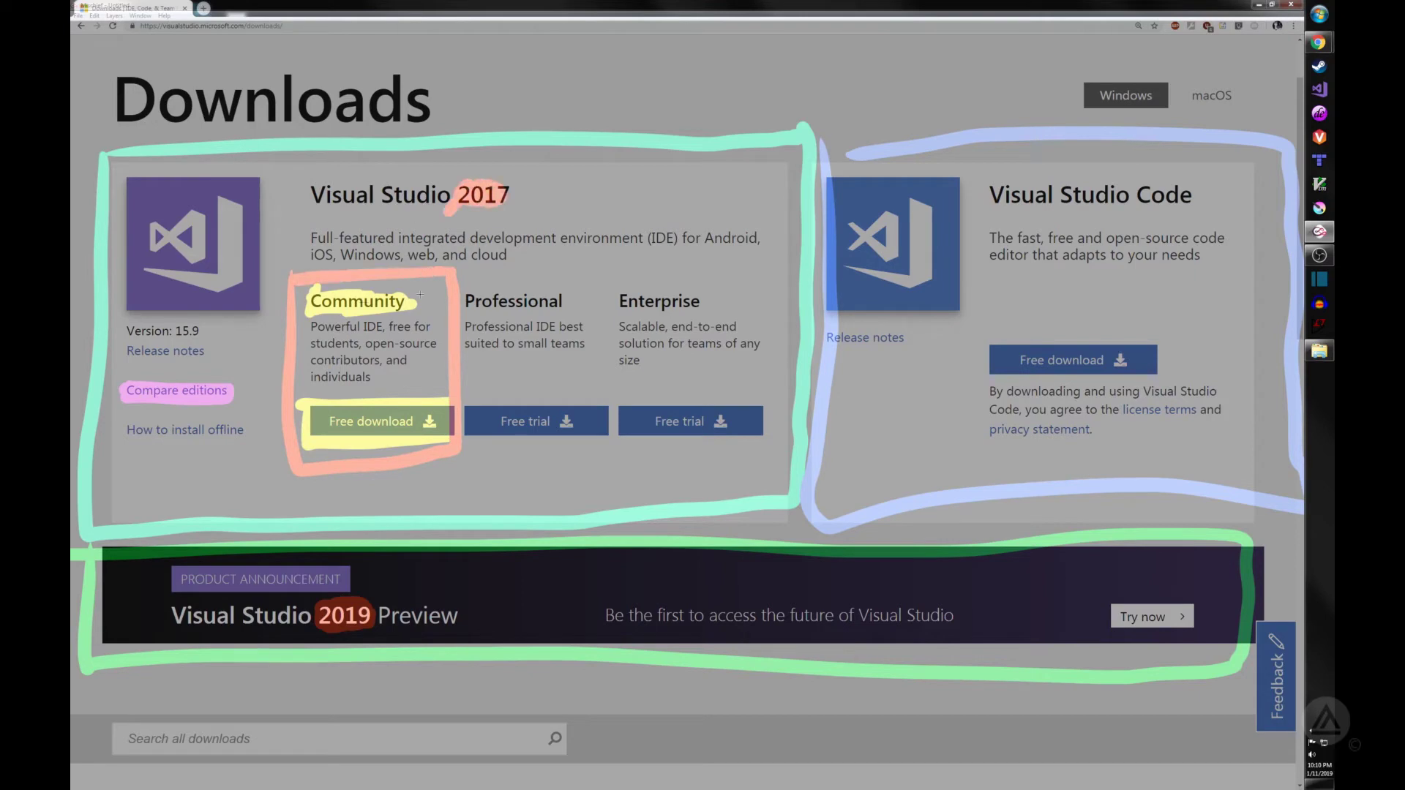
key(Escape)
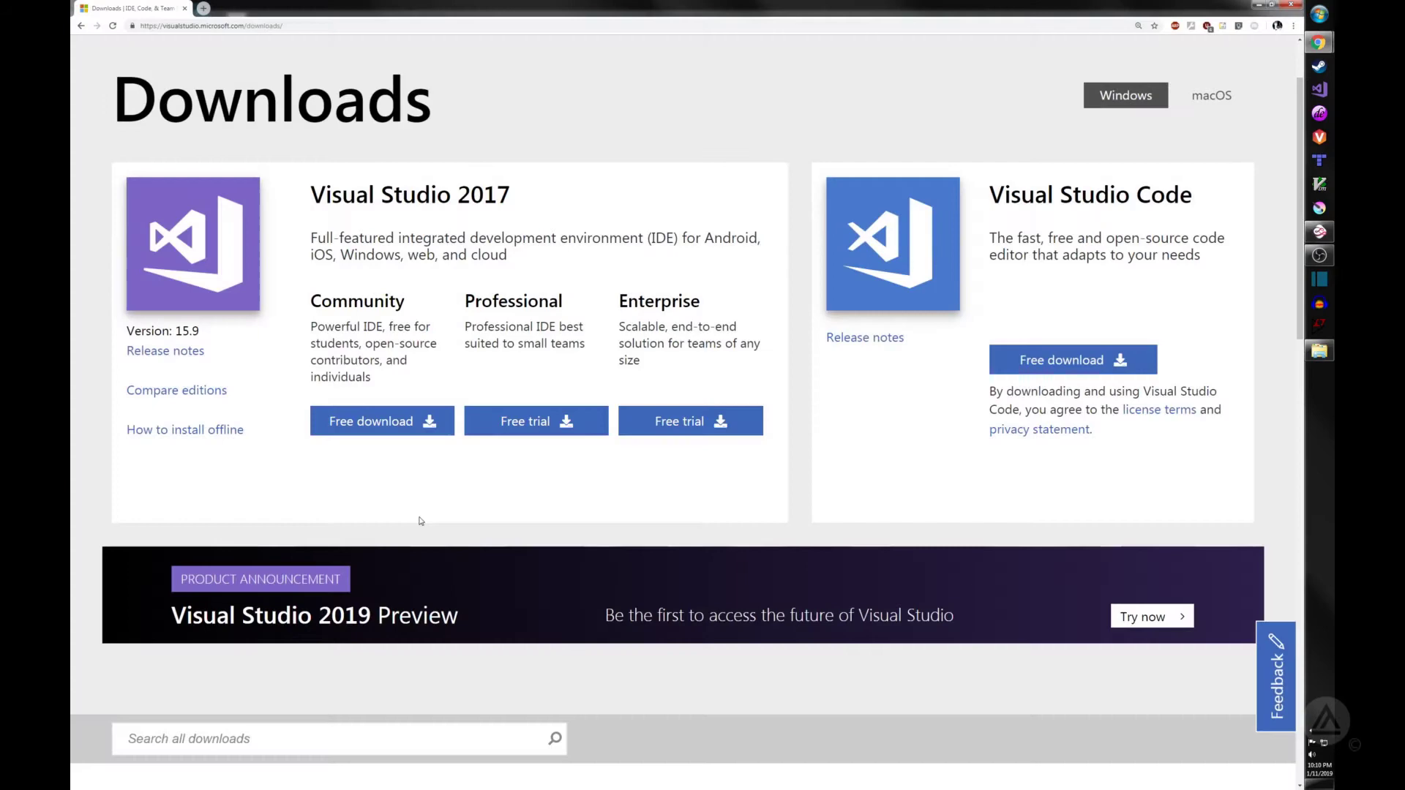
- Download the Visual Studio 2017 Community installer and open vs_community (1).exe from the download bar
click(407, 423)
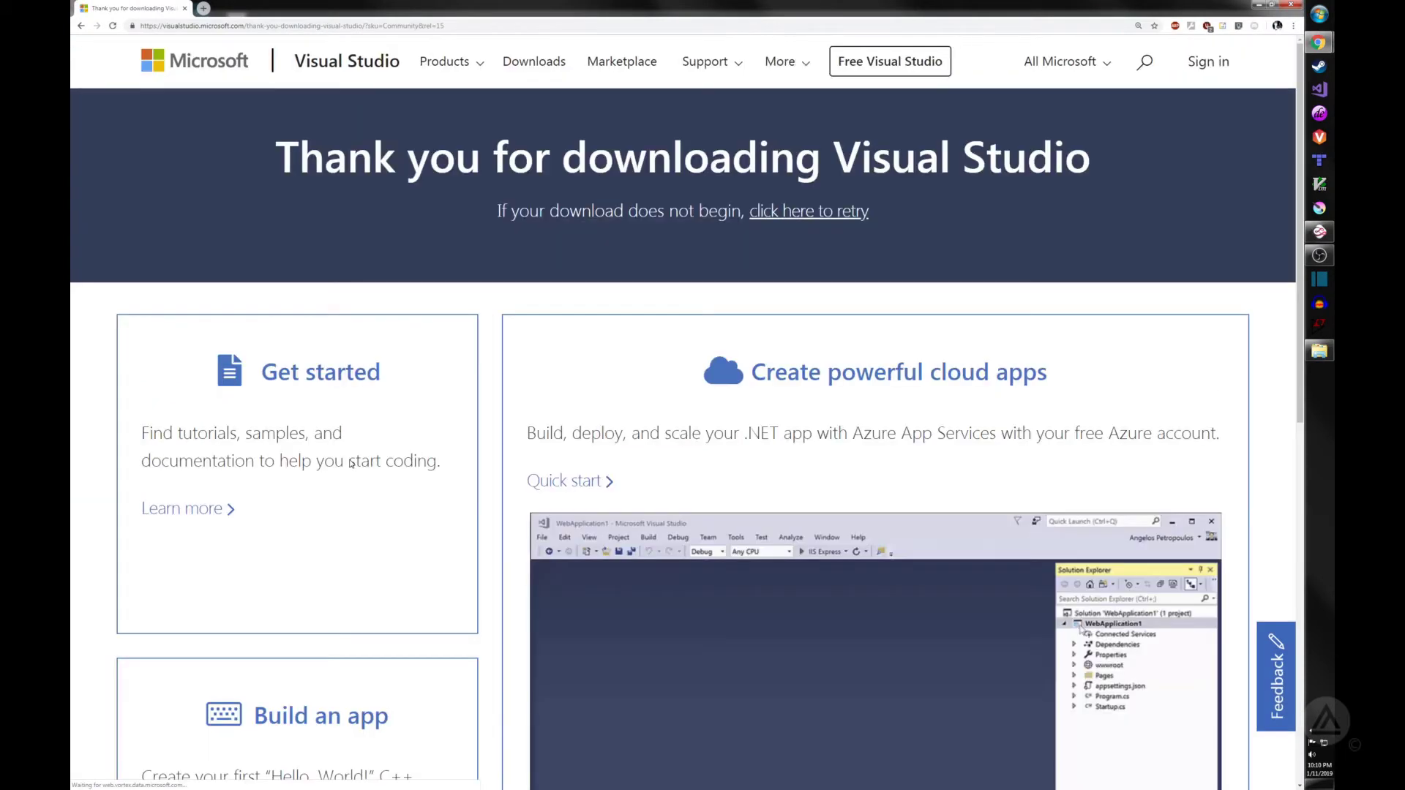
scroll(951, 160, down, 4)
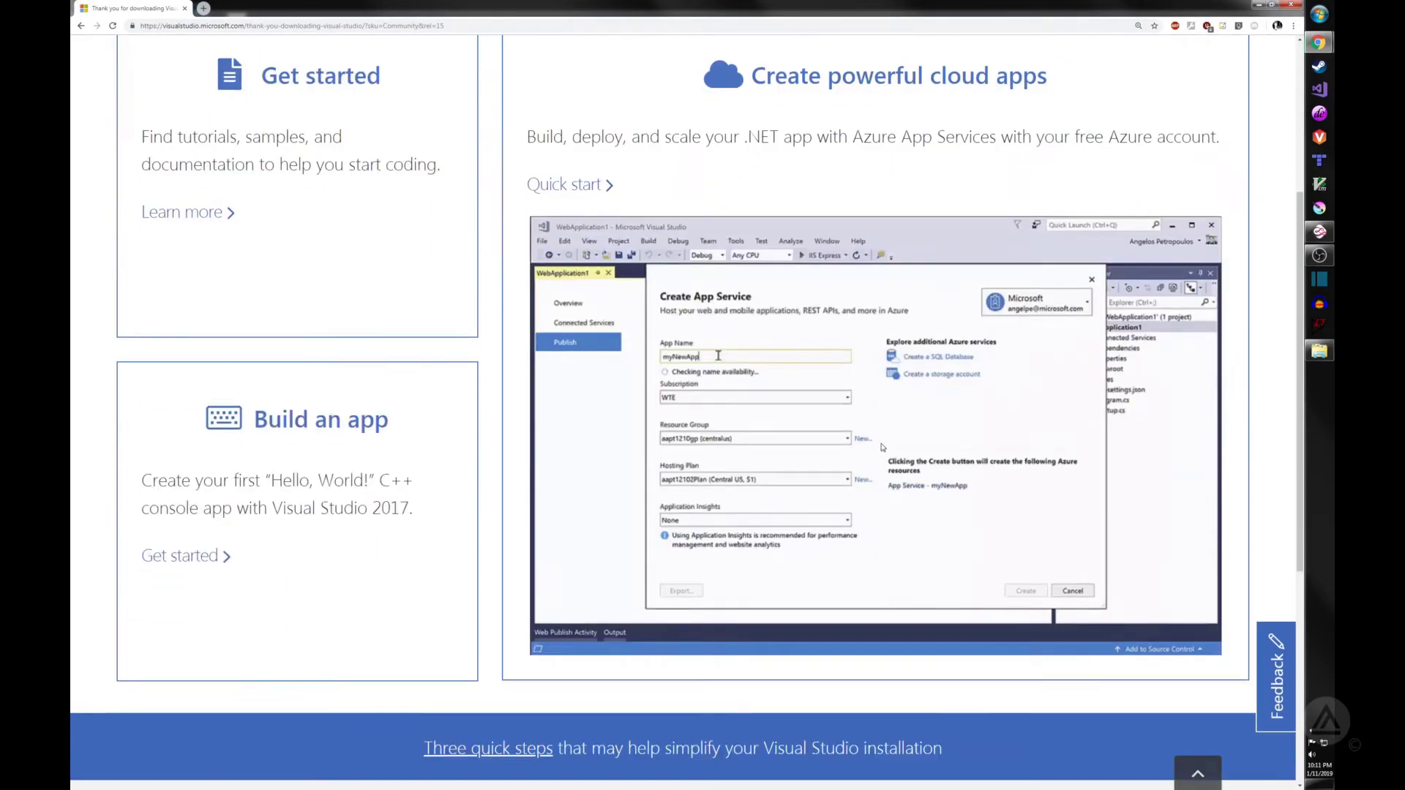
scroll(349, 706, up, 1)
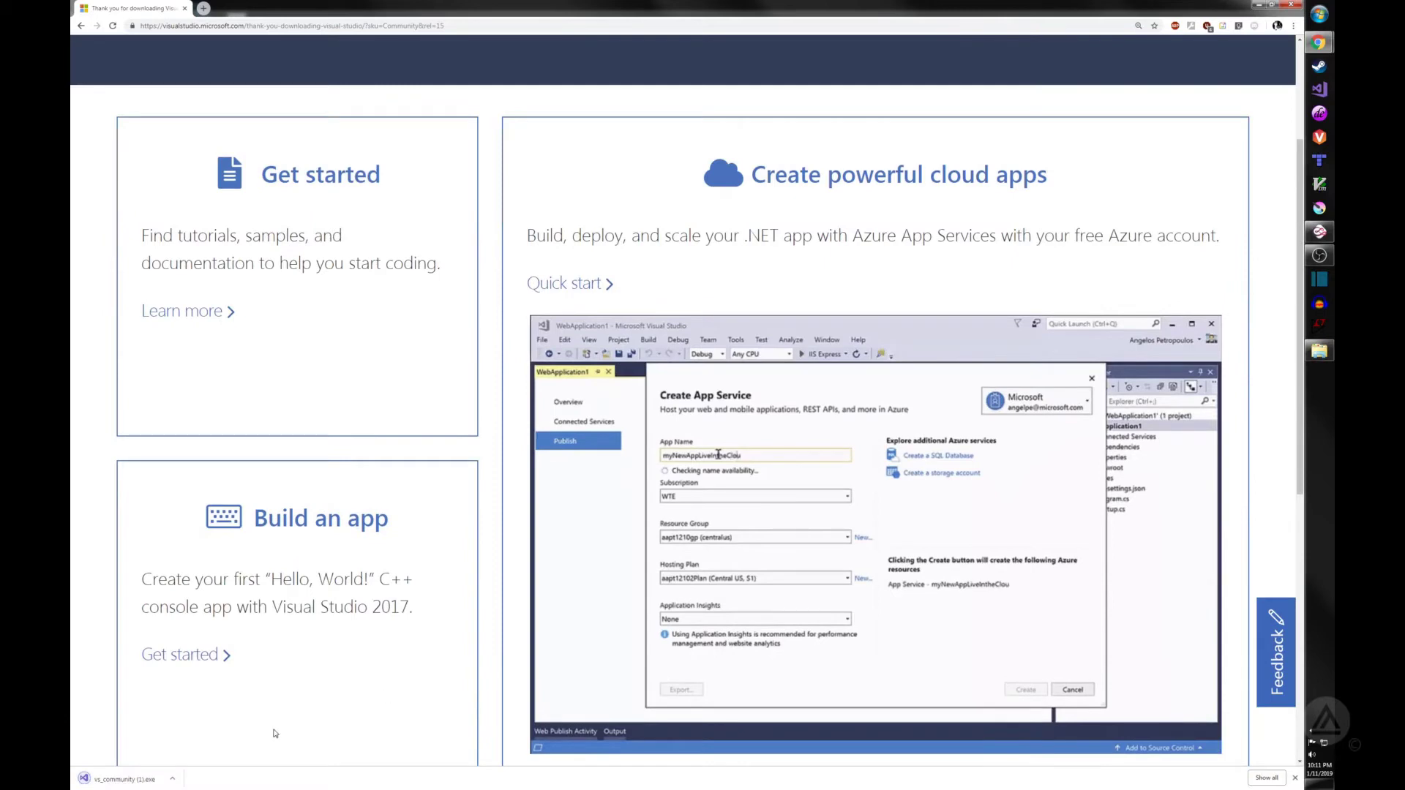
click(172, 778)
click(187, 715)
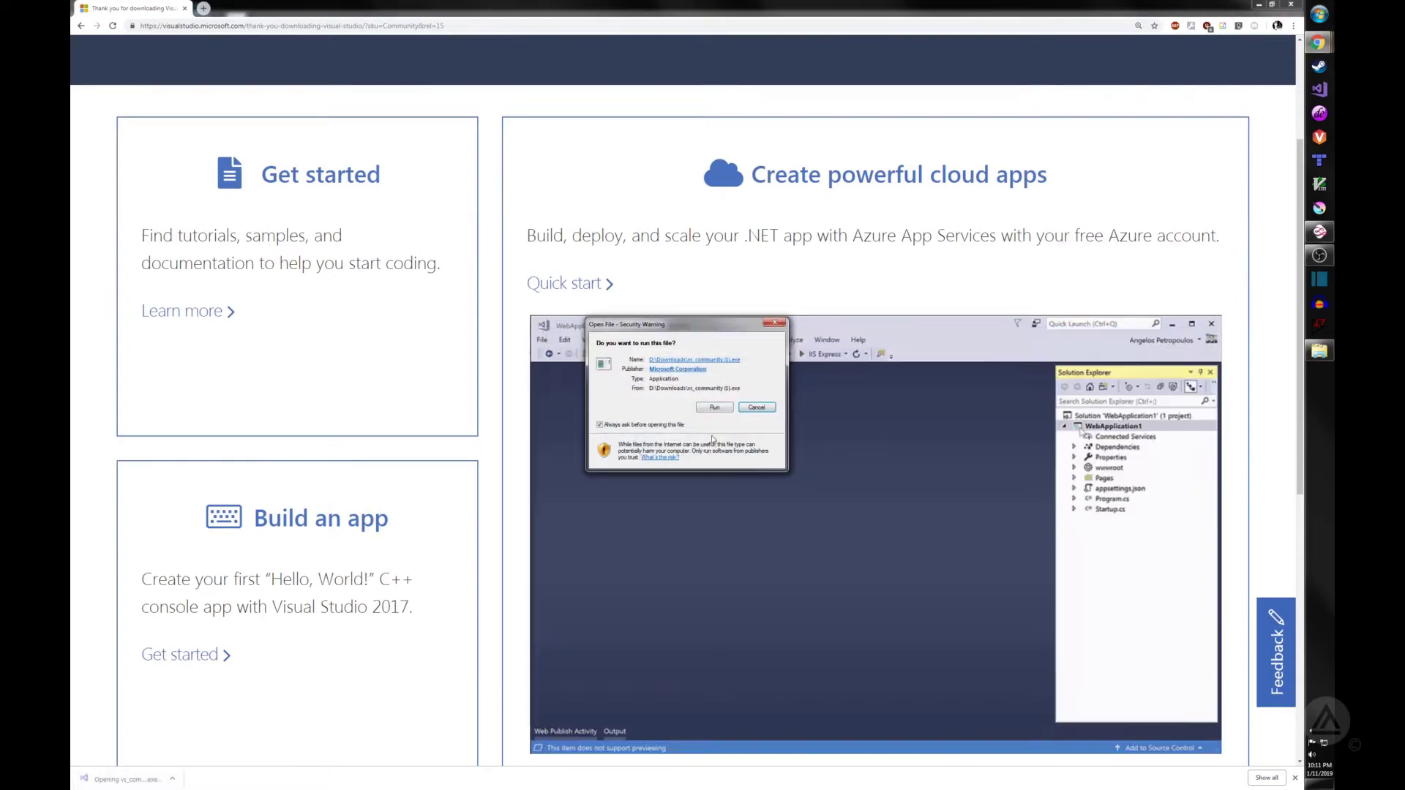
- Let the vs_community installer run past the security warning
click(714, 407)
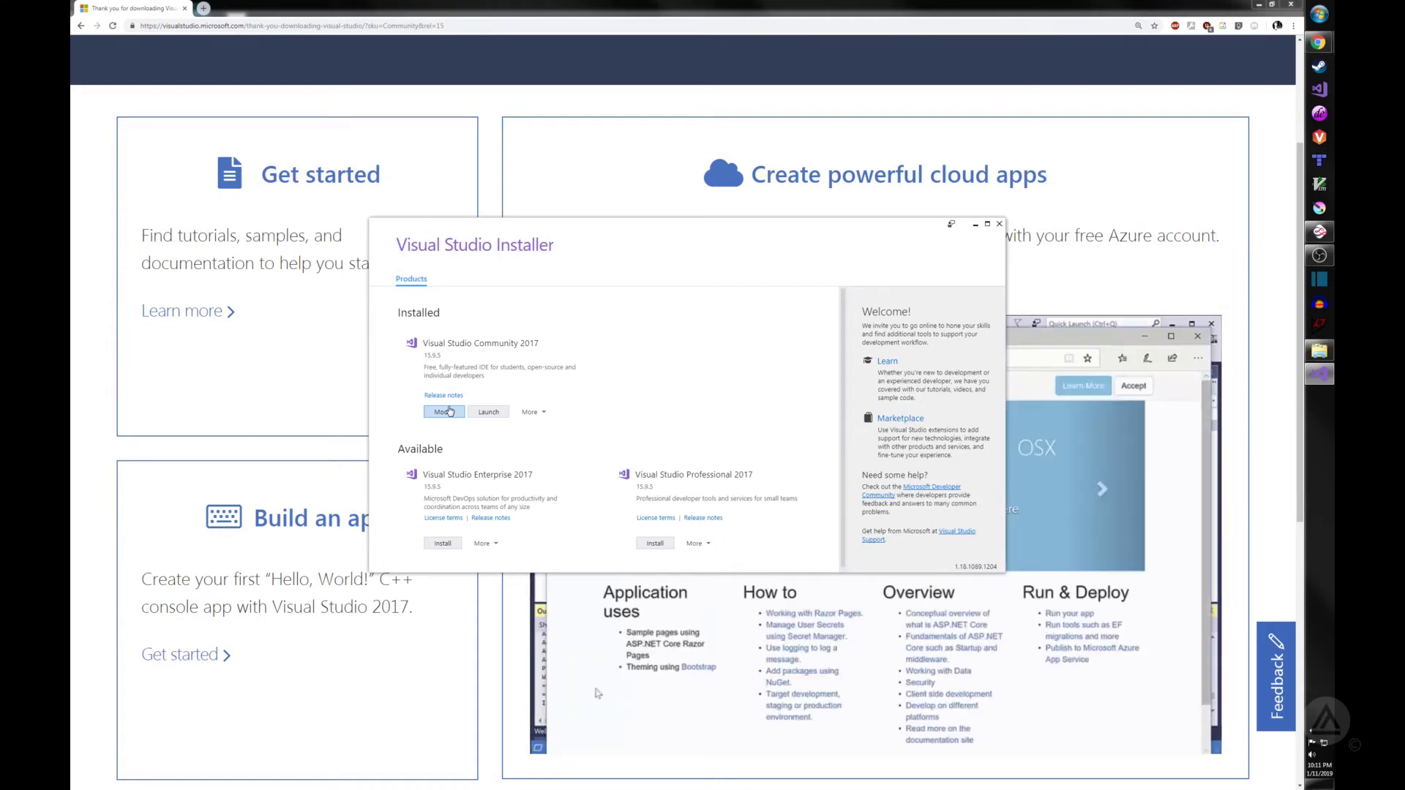
- Open the Modify dialog for Visual Studio Community 2017 and maximize it
click(448, 411)
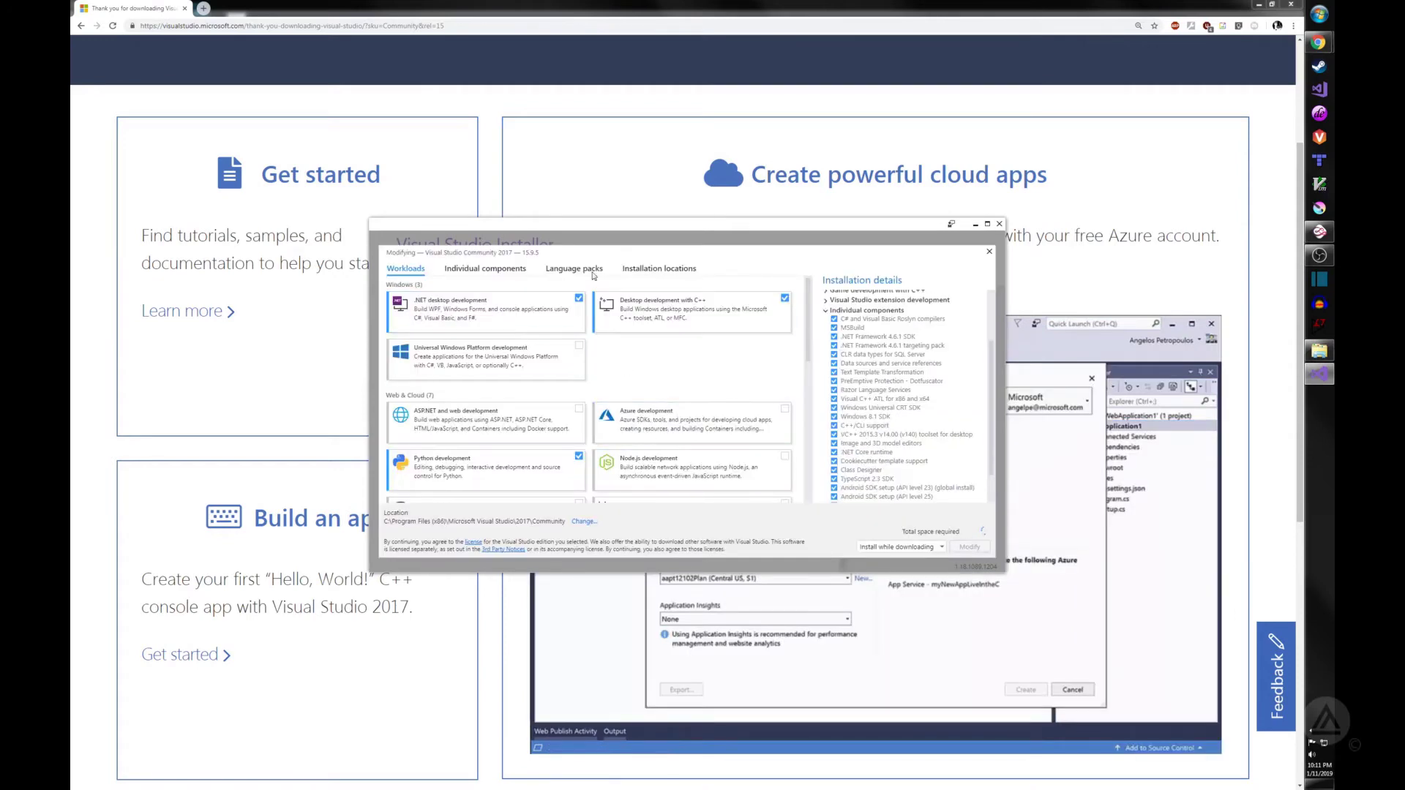
drag(588, 230, 441, 61)
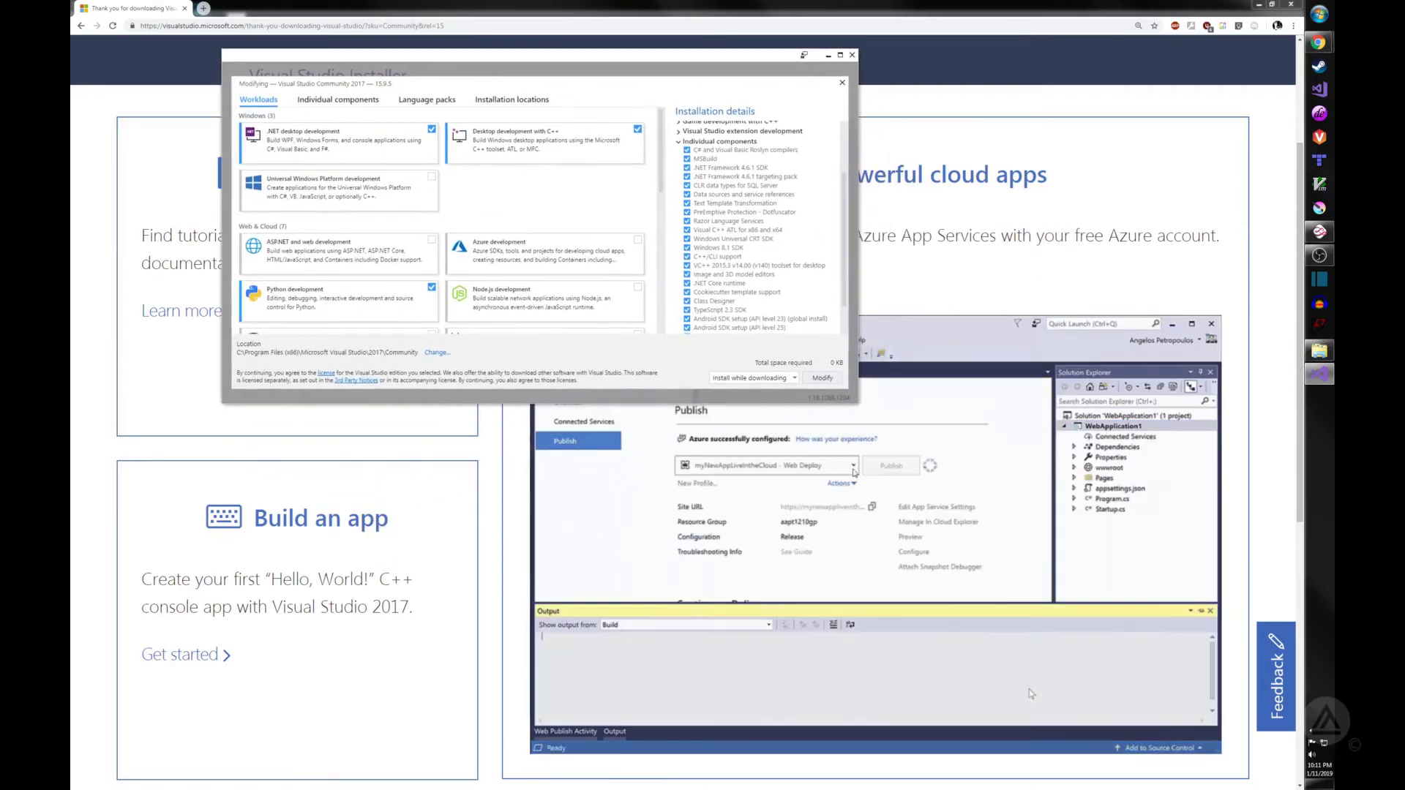
click(840, 55)
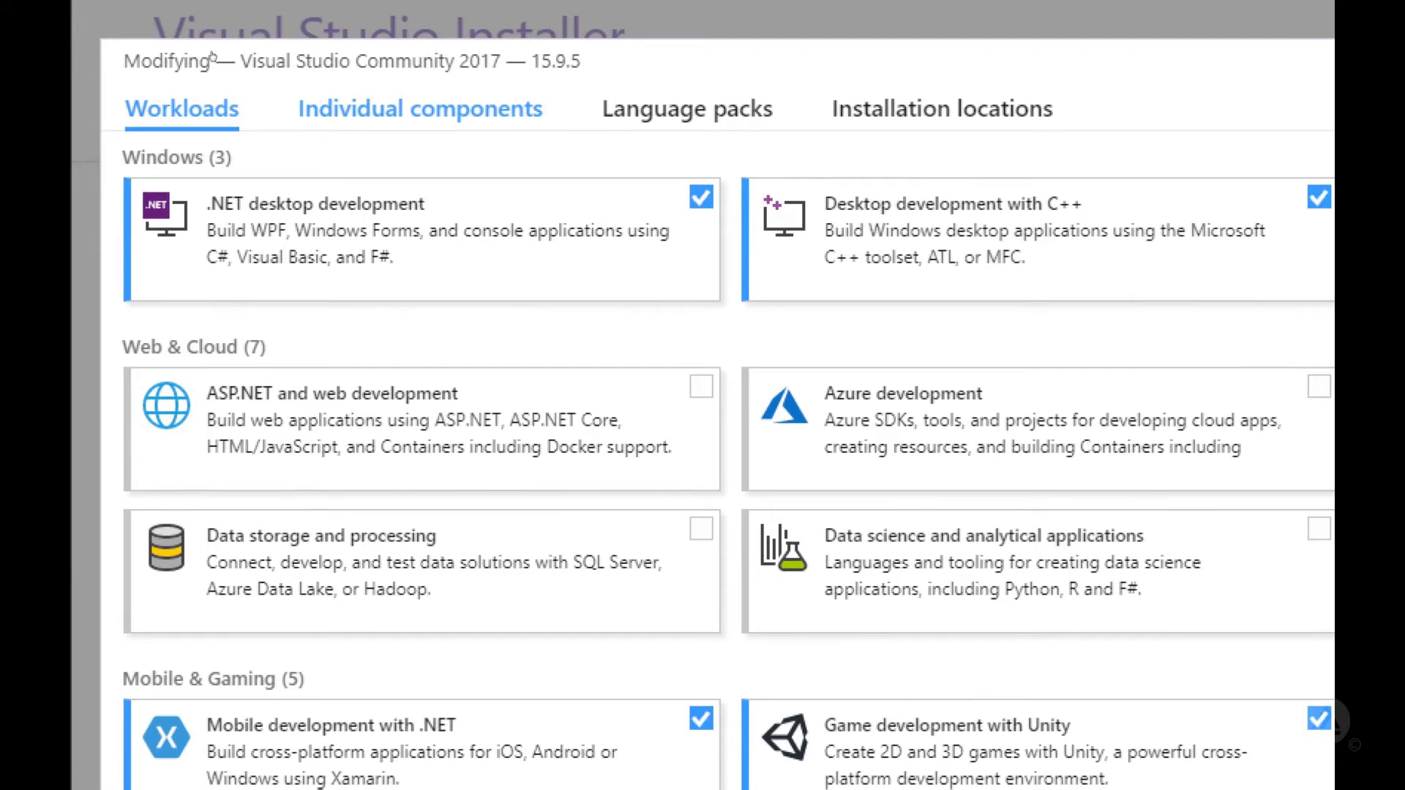
- Review the Individual components list, then return to the Workloads choices
key(Return)
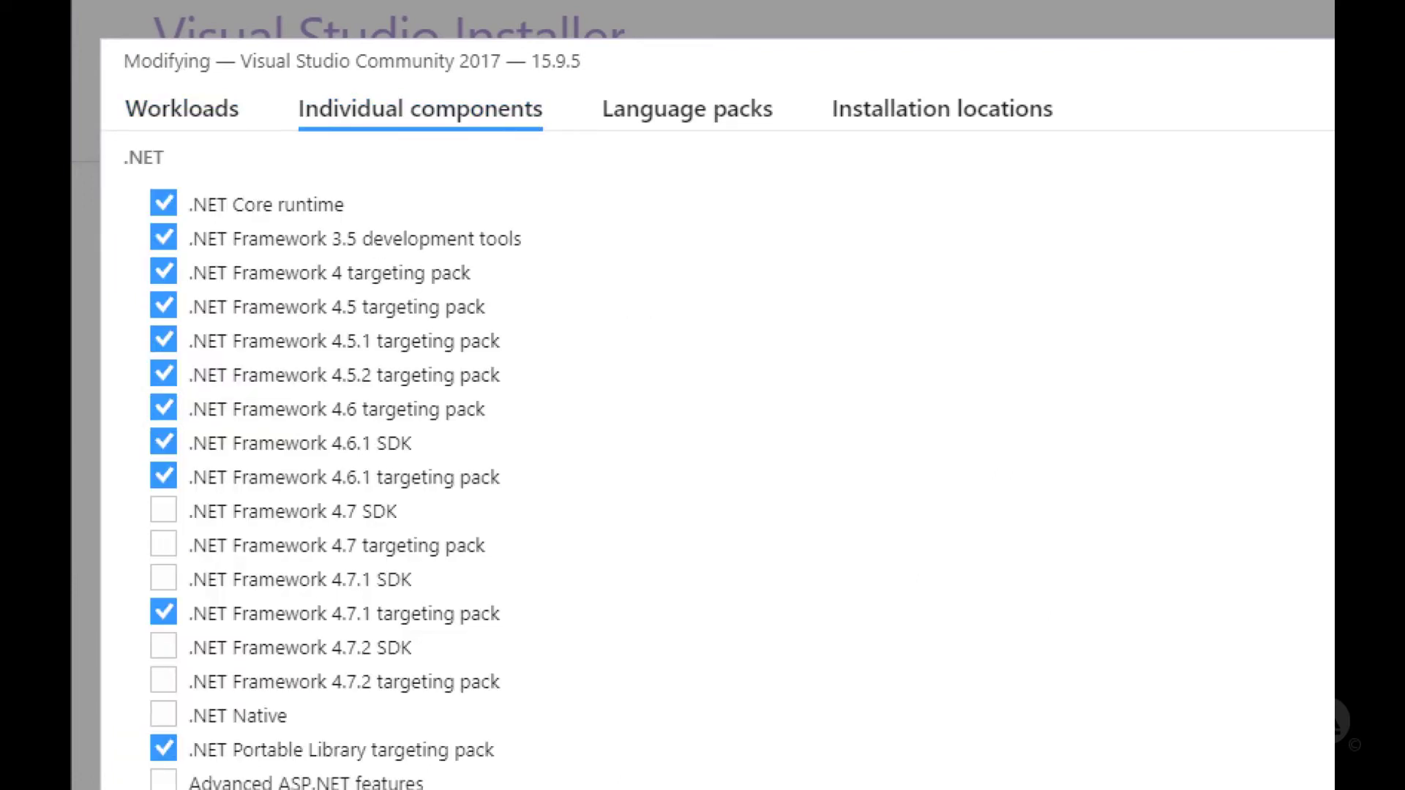
key(super+minus)
key(super+minus)
scroll(412, 322, down, 4)
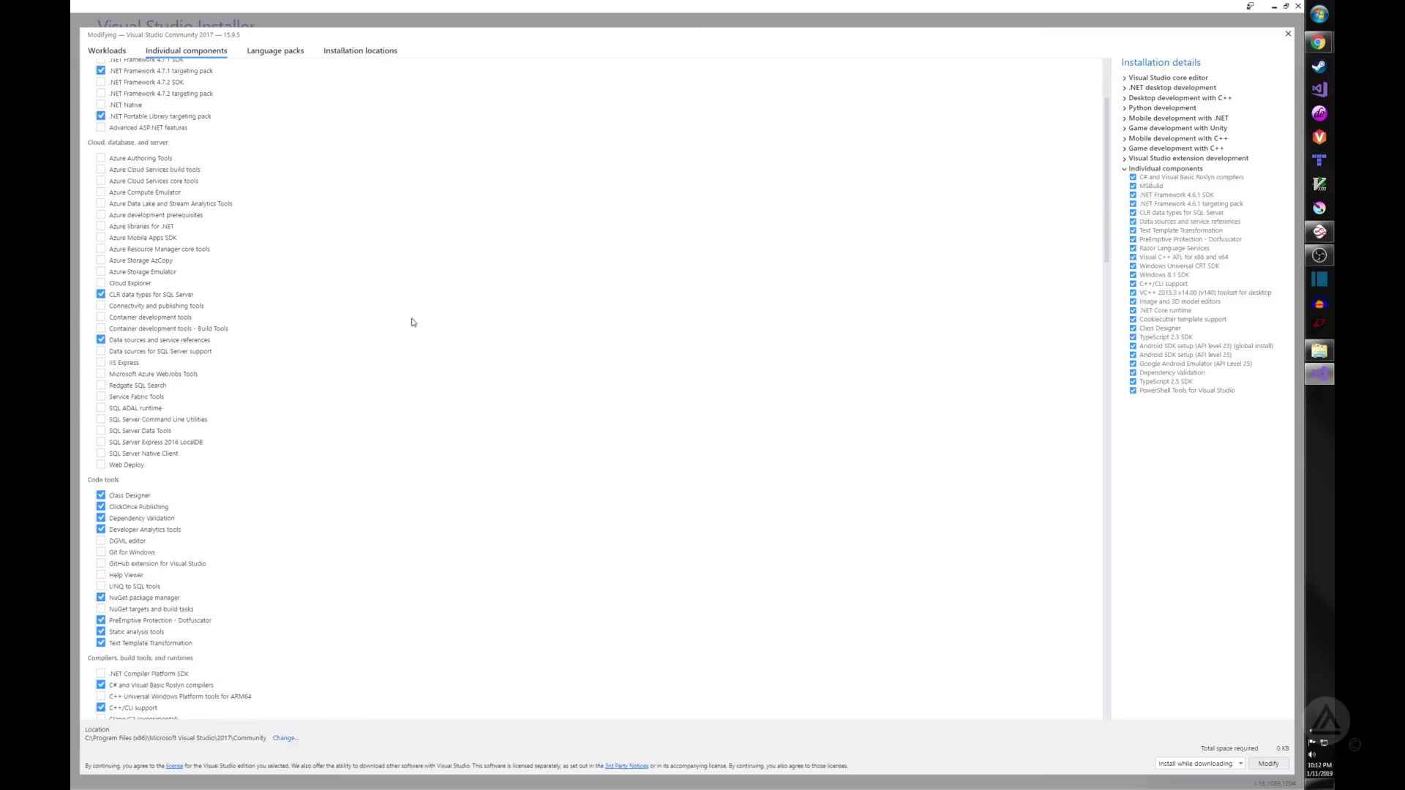
drag(1103, 149, 1166, 662)
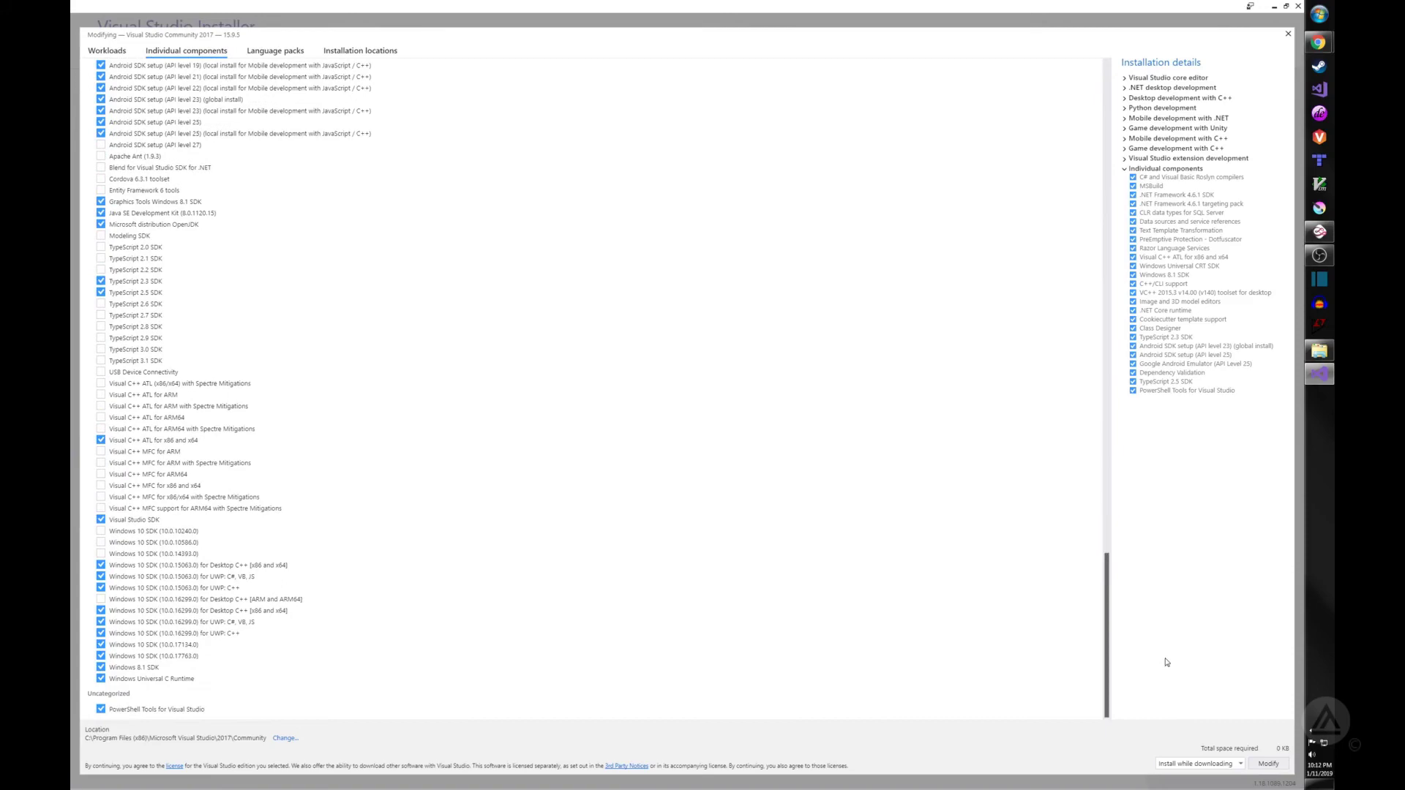
drag(1159, 610, 1092, 28)
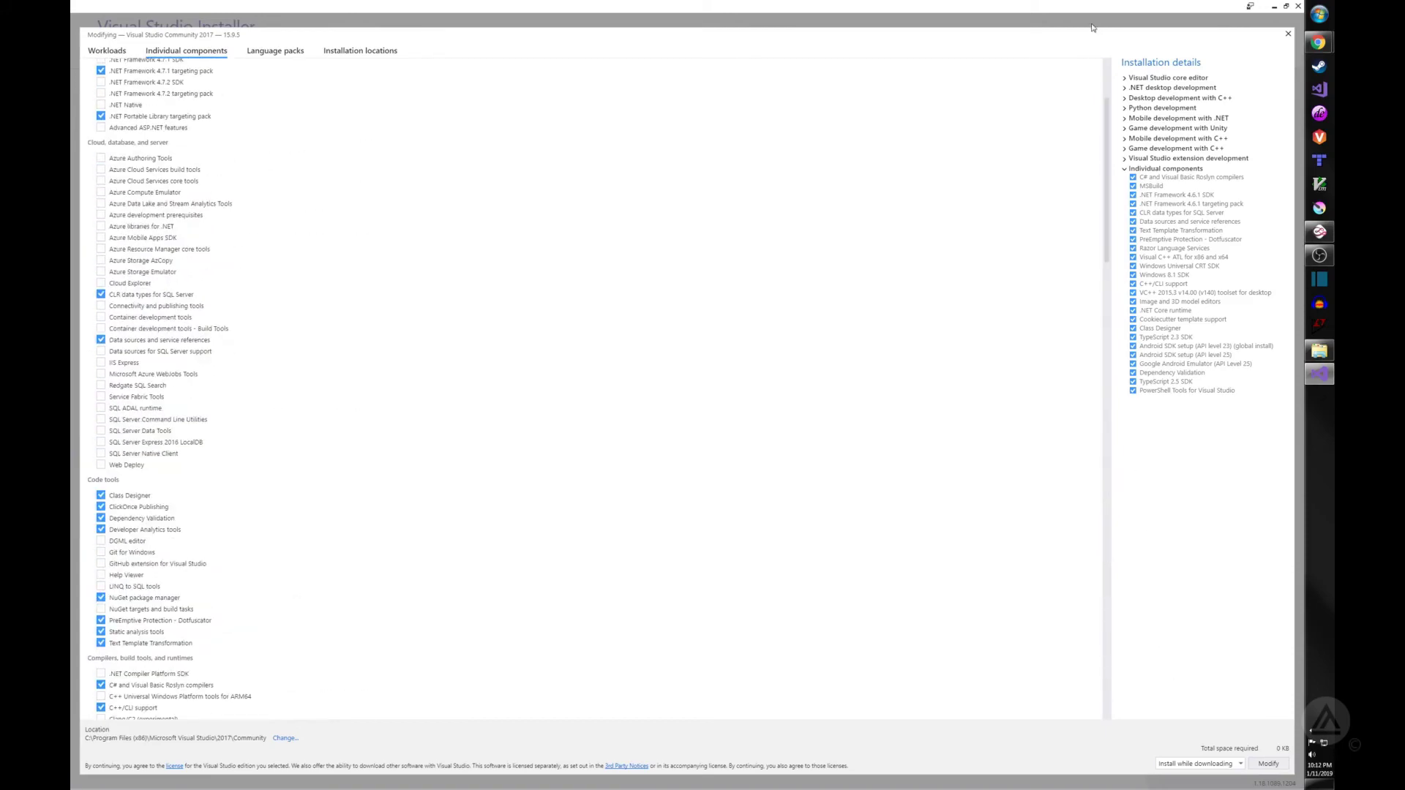
click(95, 52)
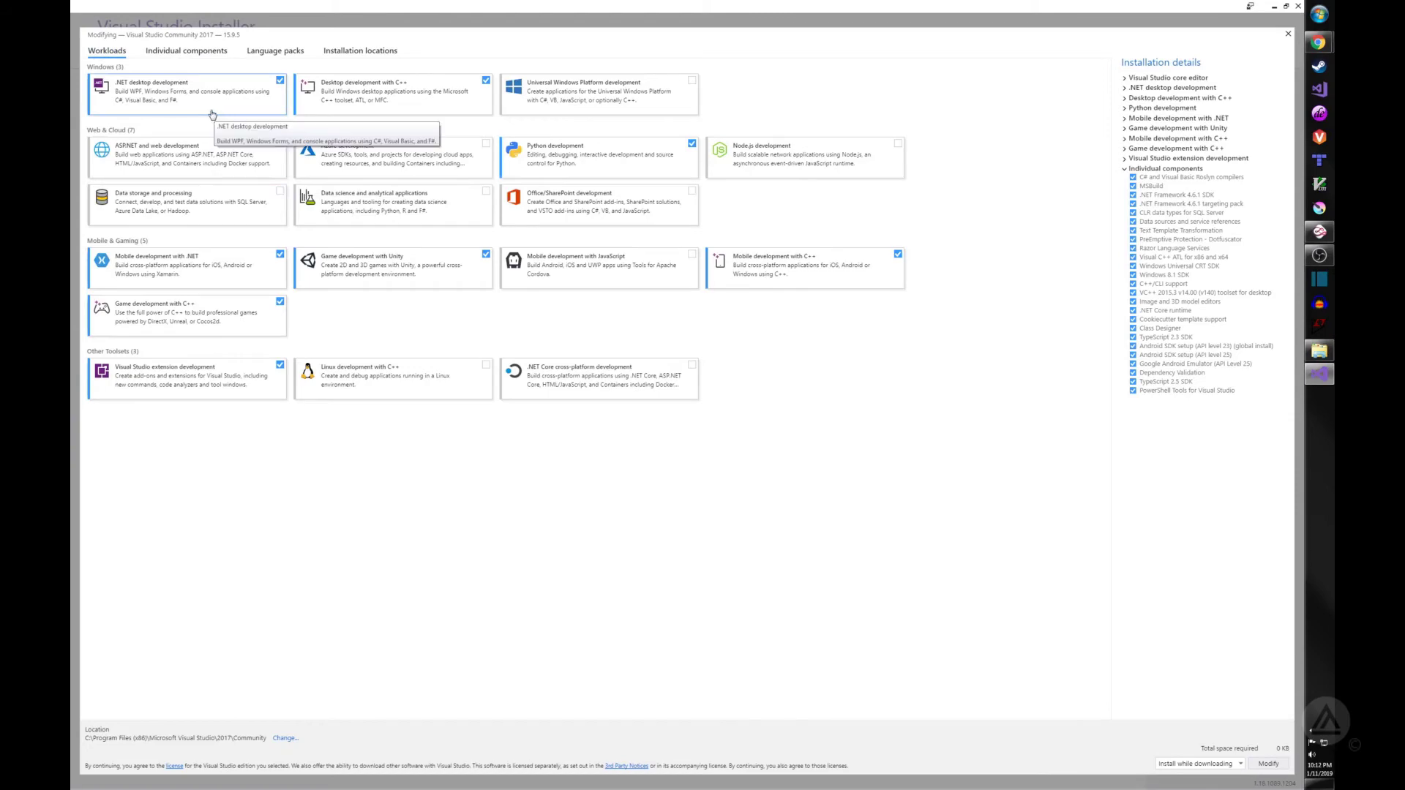
key(super+plus)
key(super+plus)
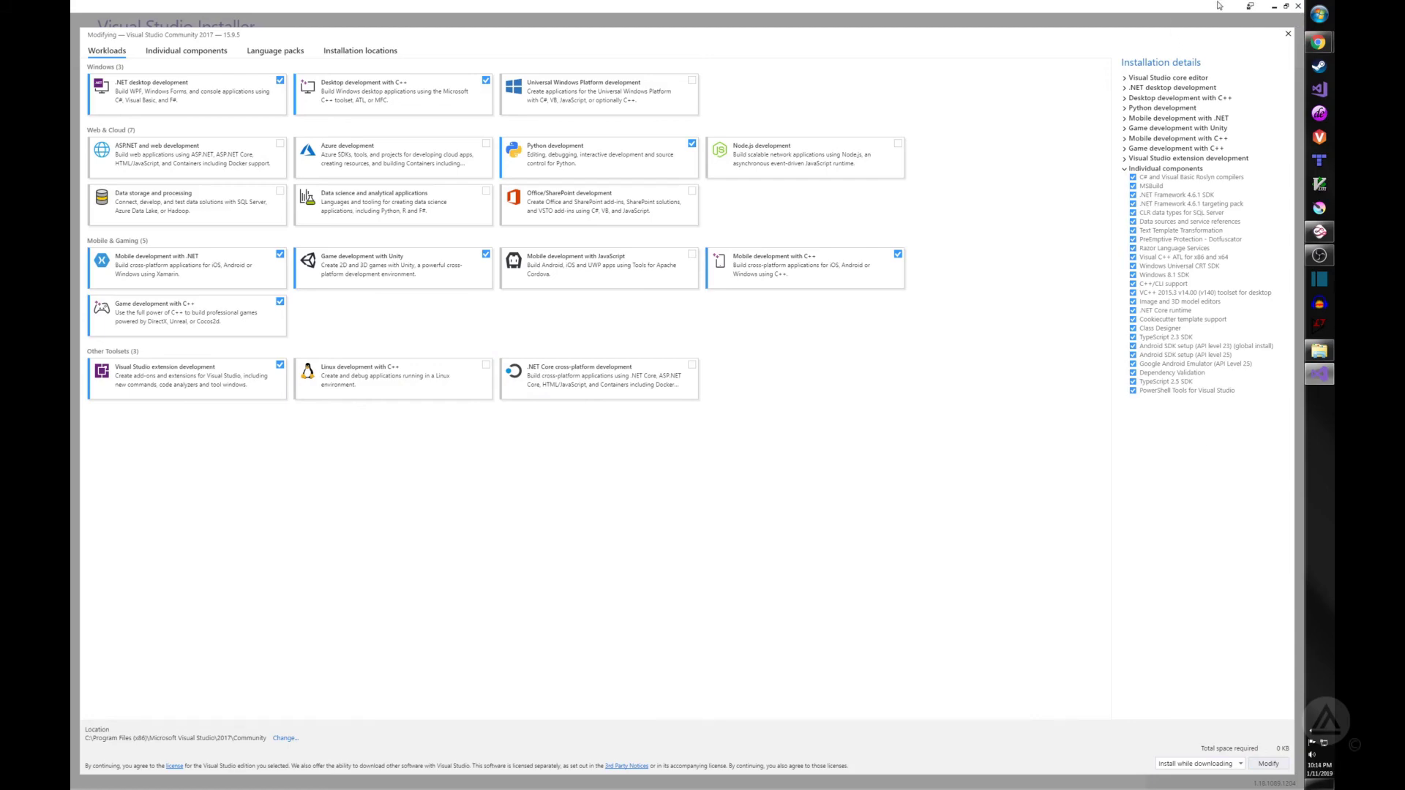
- Close the Visual Studio Installer and minimize Chrome to reveal the Visual Studio 2017 IDE
click(1313, 41)
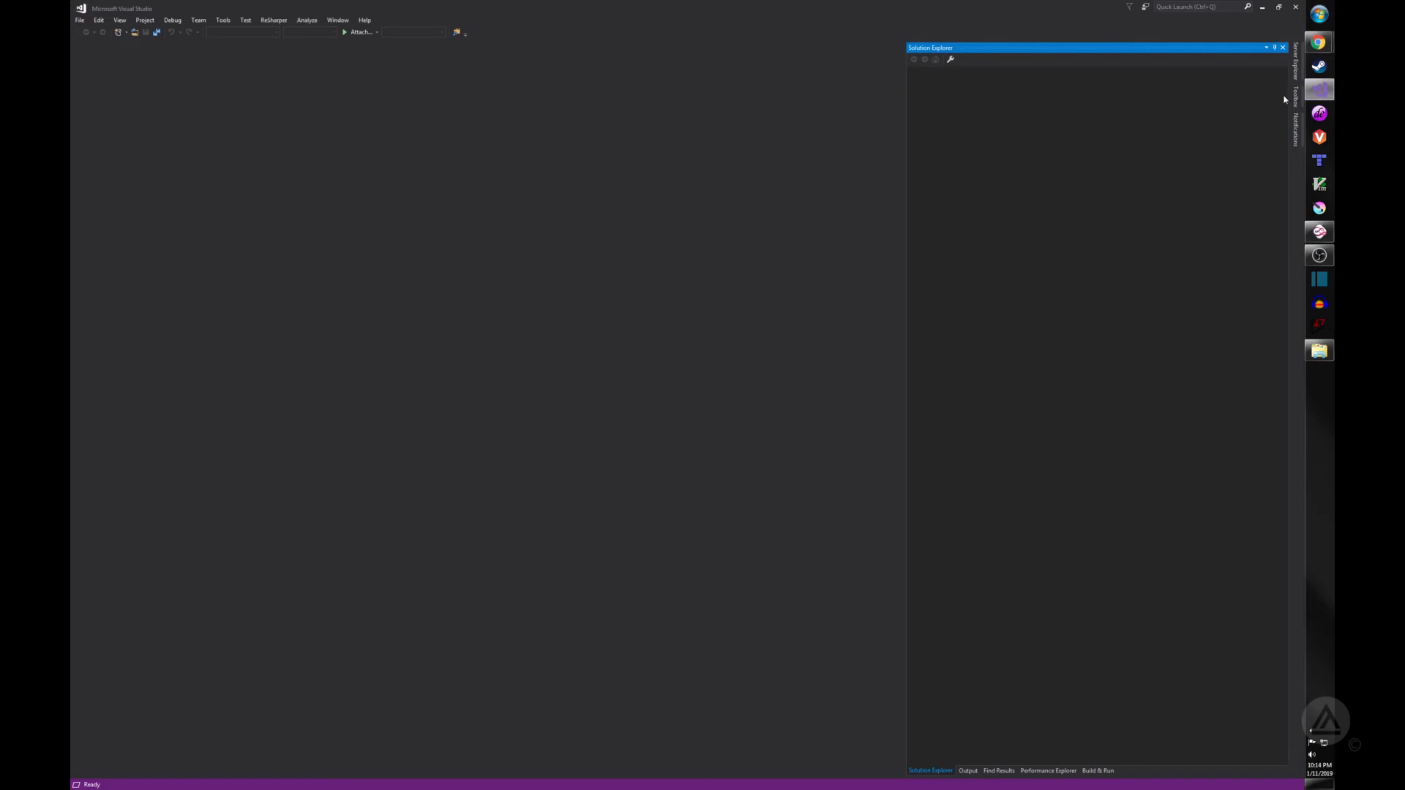
mouse_move(1319, 43)
click(1238, 167)
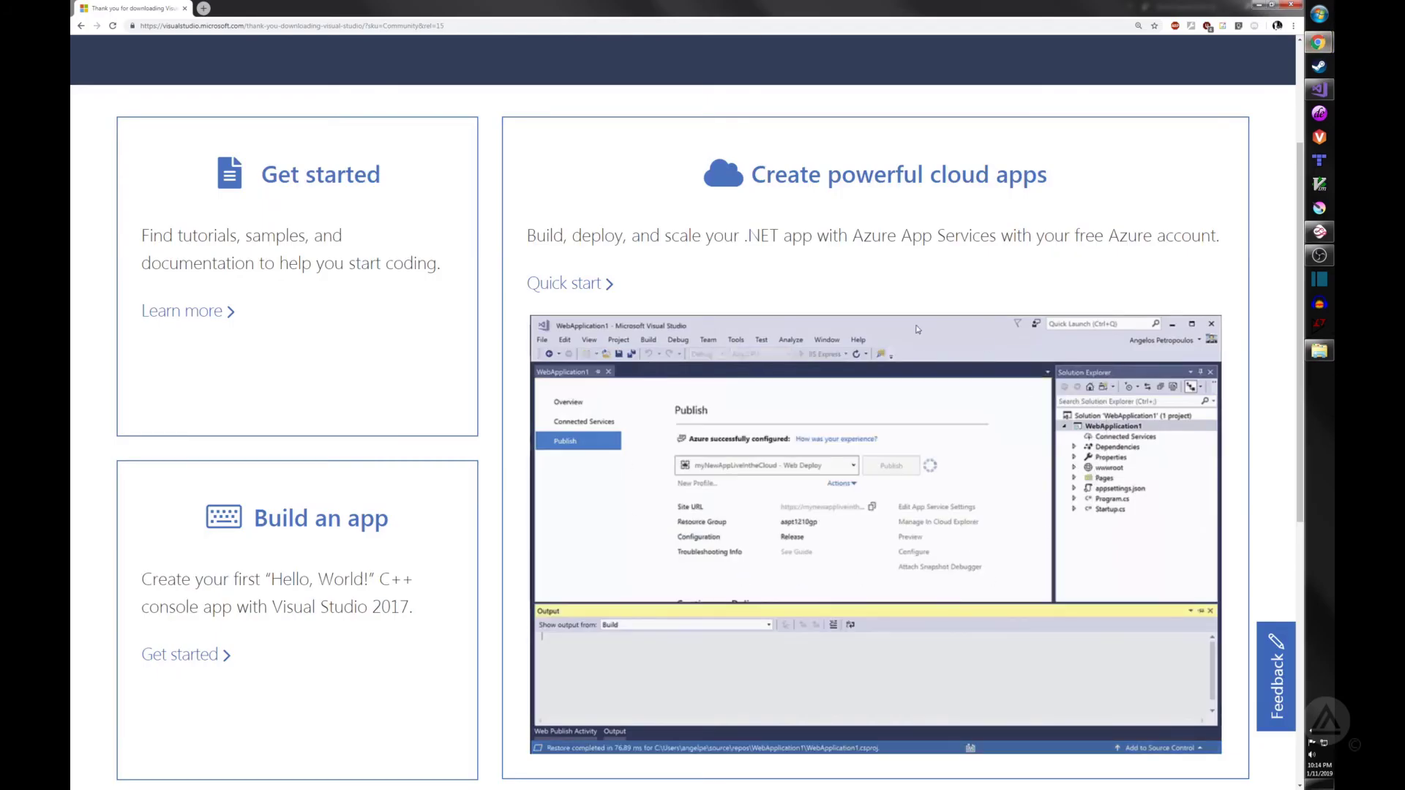
click(1260, 5)
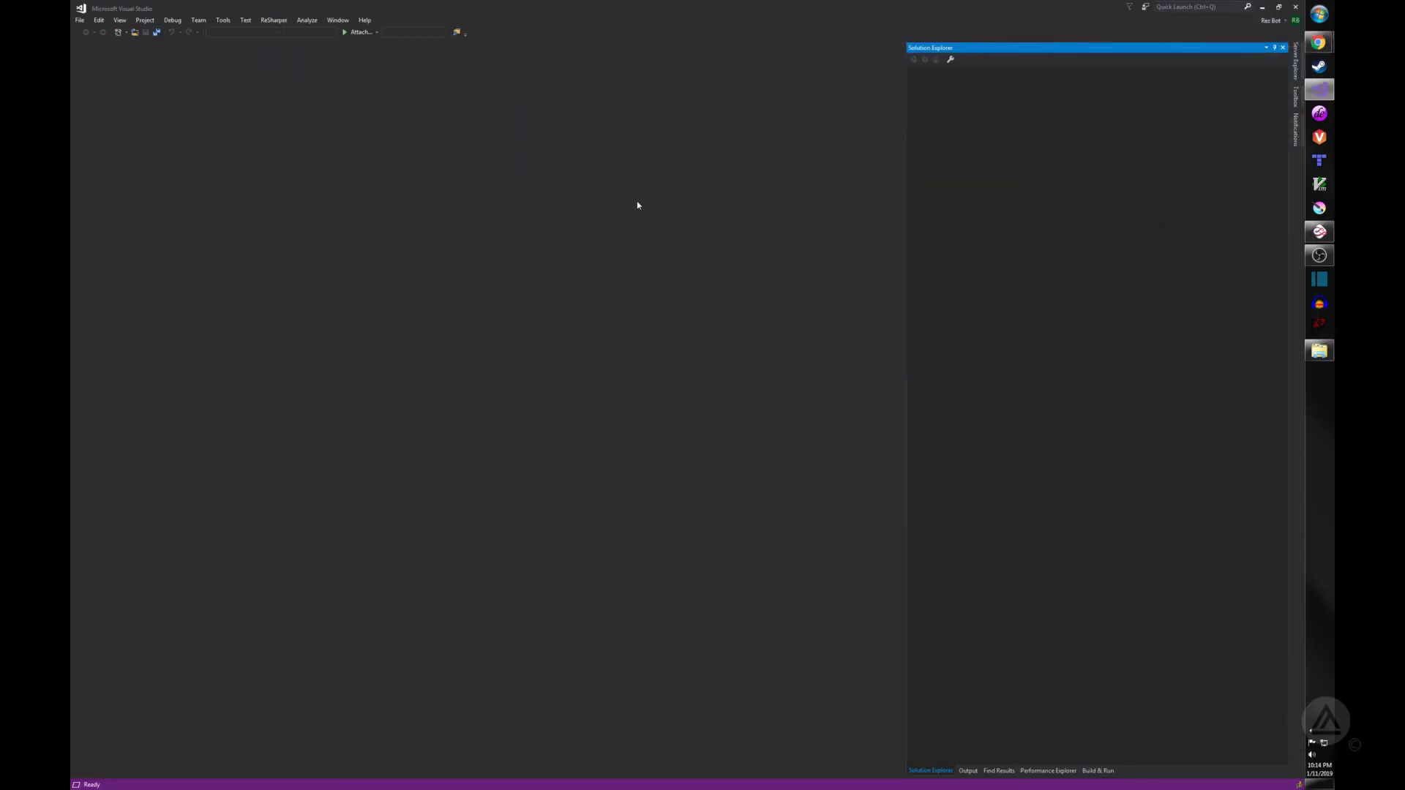